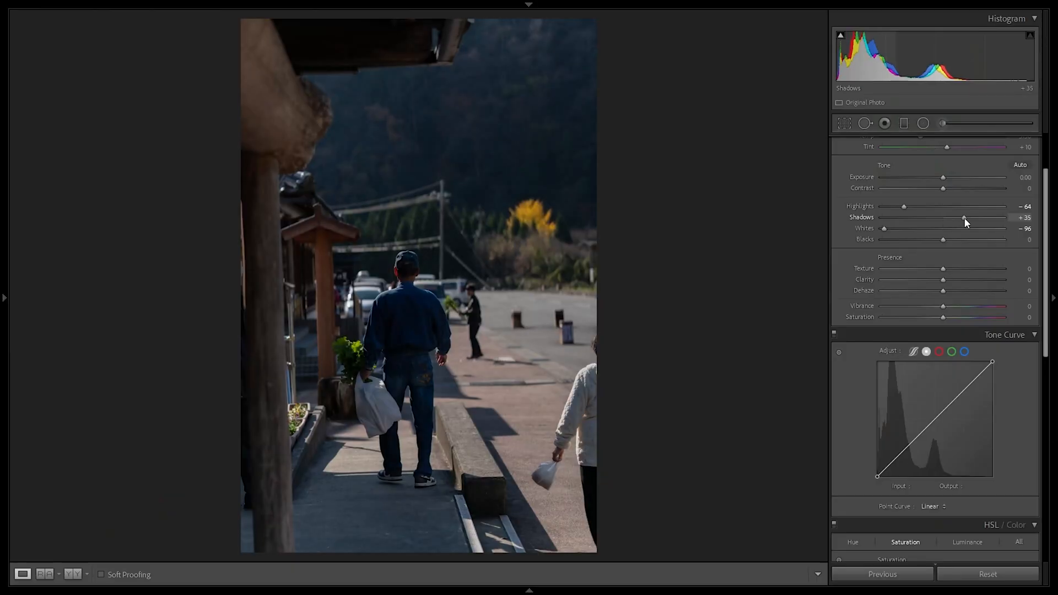
- Raise the Shadows to +88 and compare the photo side by side with its unedited version
drag(965, 218, 997, 213)
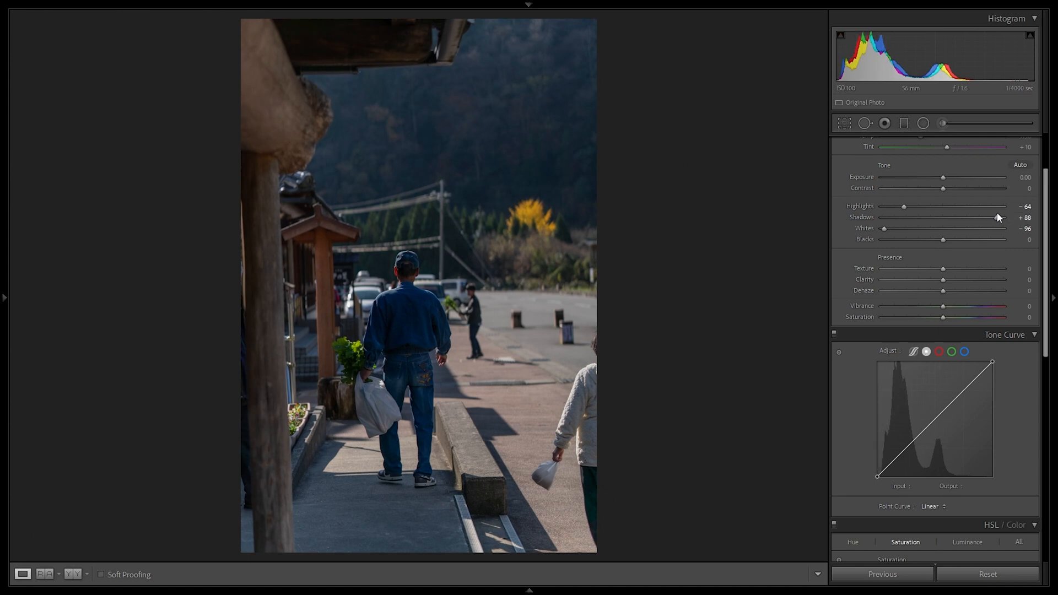
key(y)
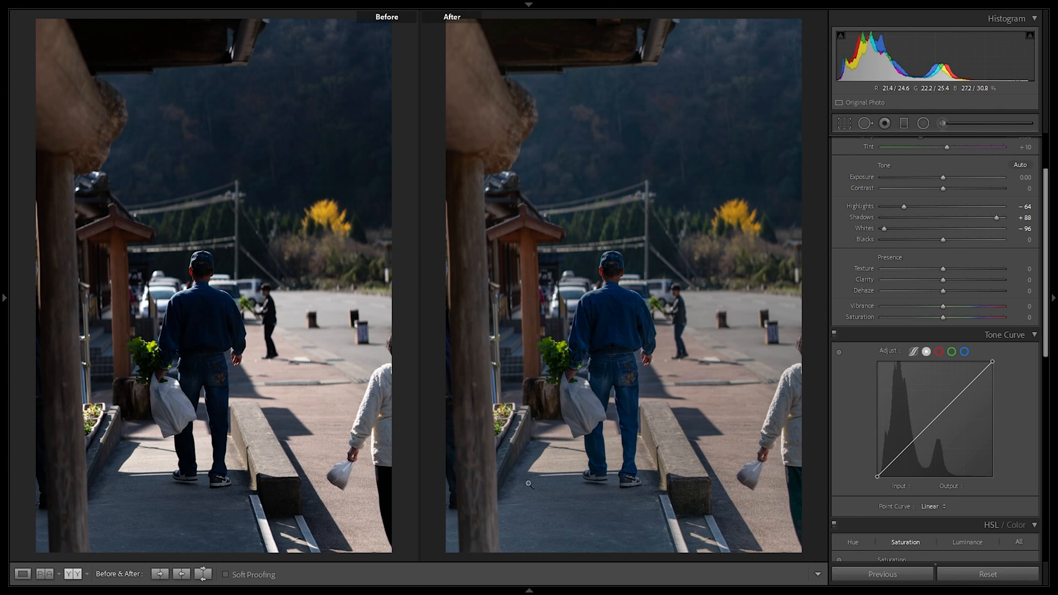
key(y)
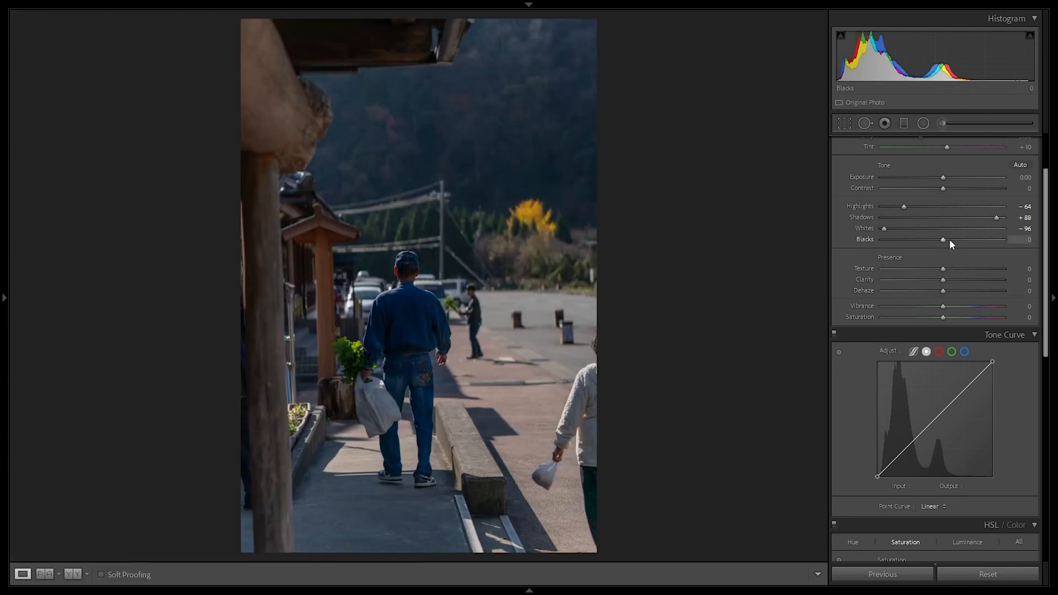
- Lift the Blacks to +55 and show the before and after versions side by side
drag(950, 240, 1041, 245)
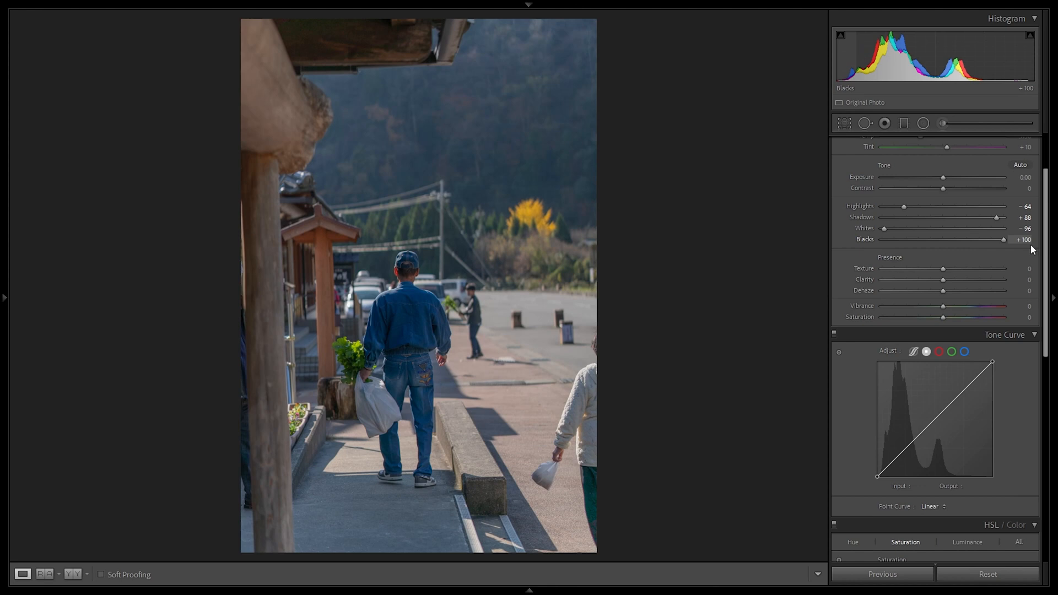
drag(987, 253, 976, 253)
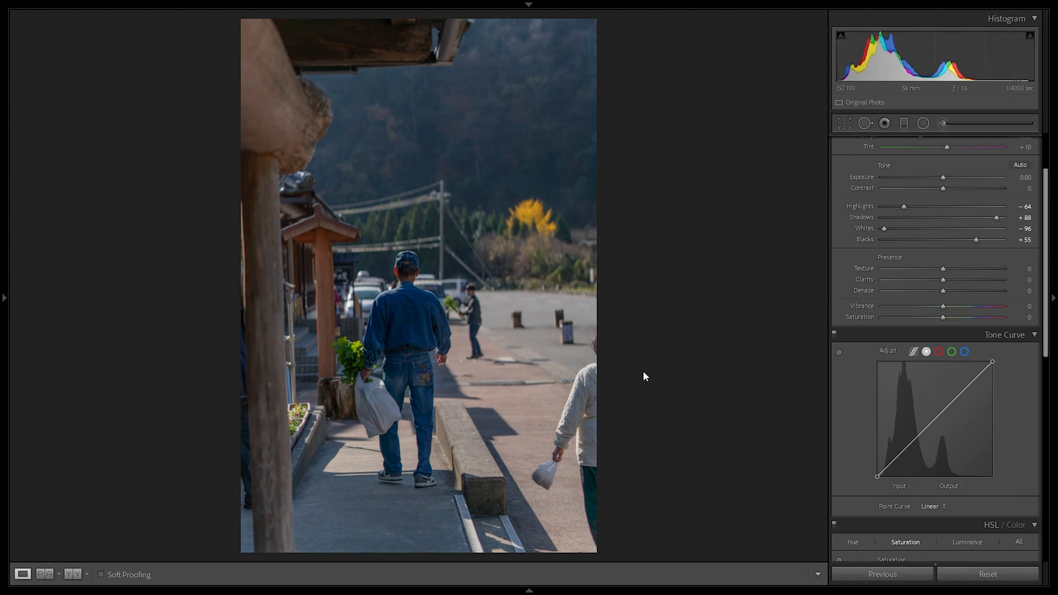
key(y)
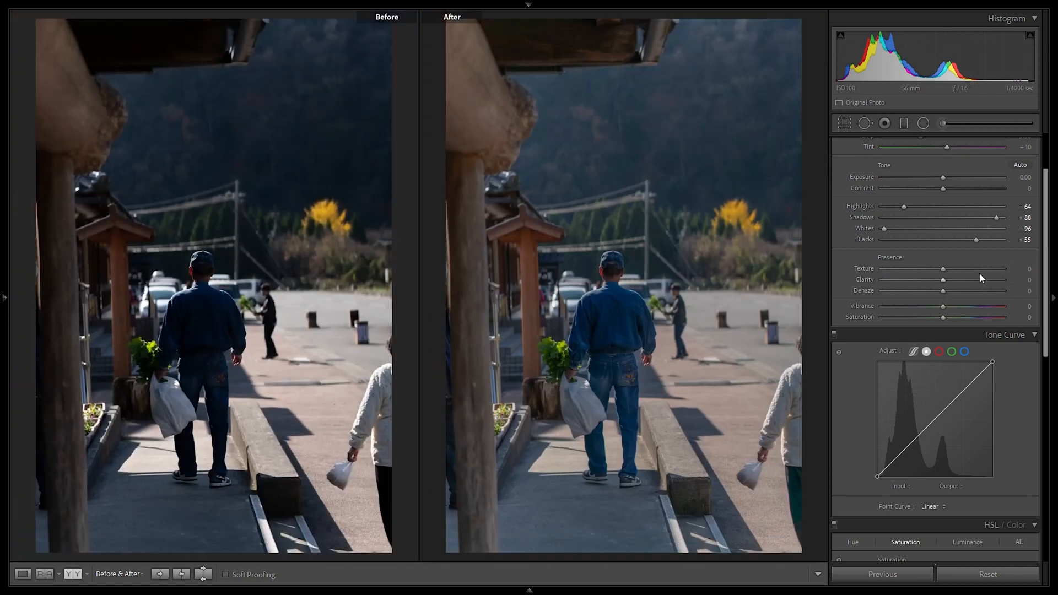
- Try a Texture of +100, inspect the man's jacket up close, and reset the Texture
drag(947, 269, 1006, 268)
click(635, 265)
click(639, 185)
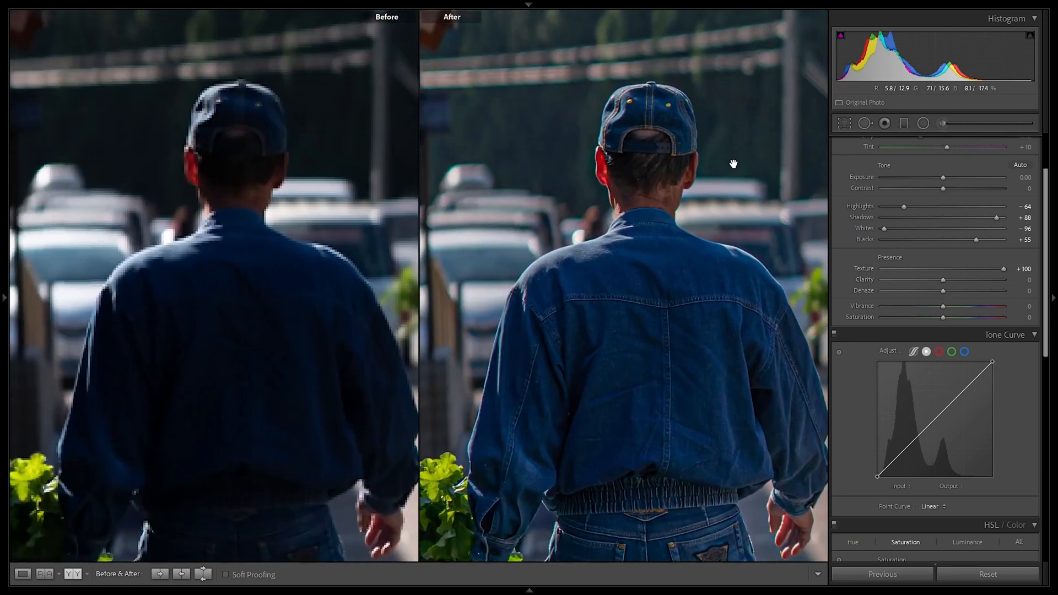
double_click(1003, 269)
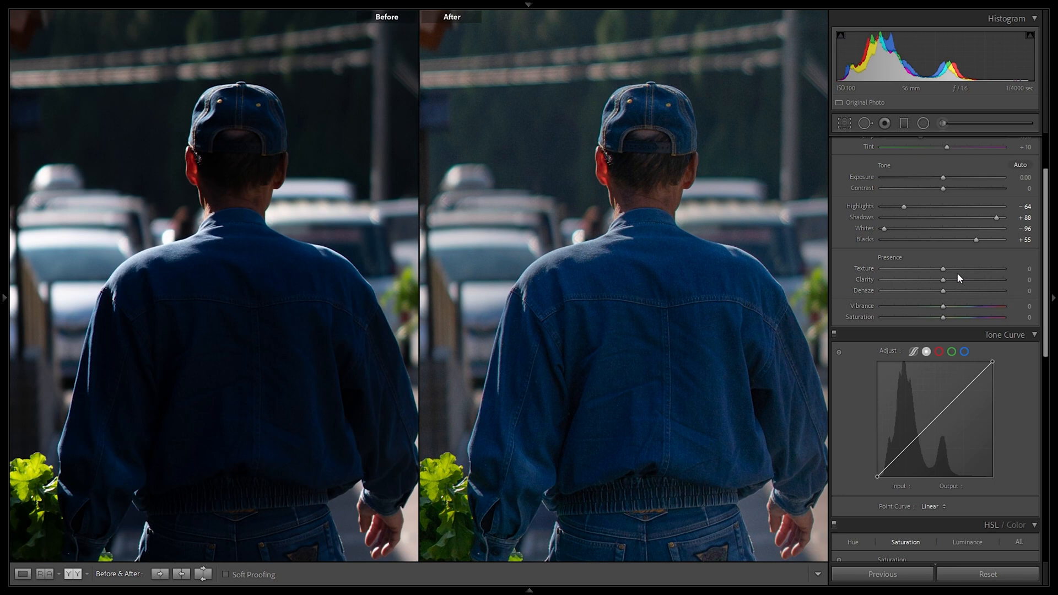
- Soften the photo with a Clarity of -10 and reduce the overall Saturation to -5
mouse_move(943, 280)
mouse_down()
mouse_move(1030, 281)
mouse_move(938, 281)
mouse_up()
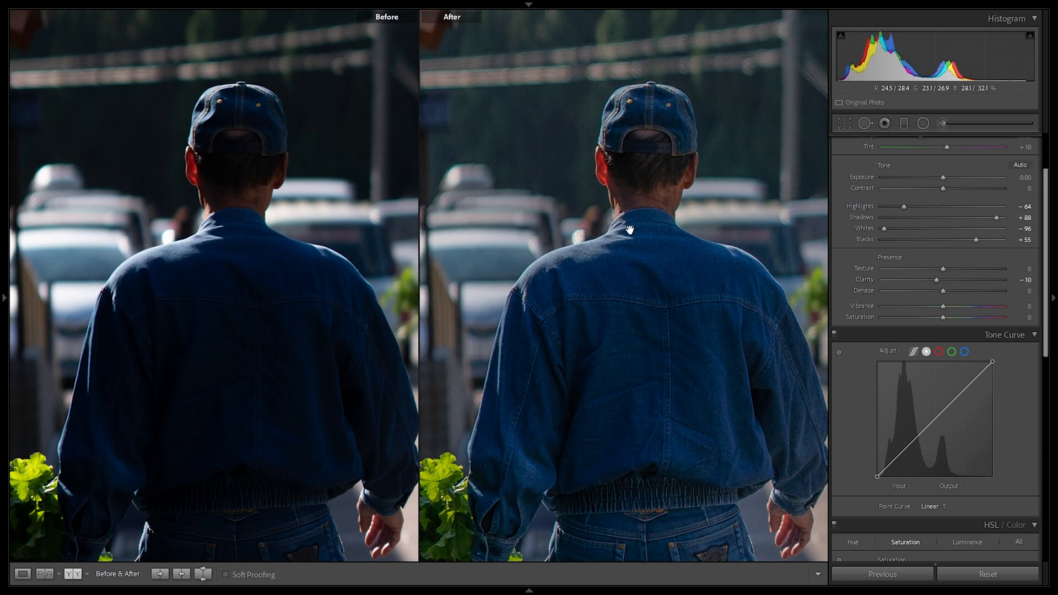
click(688, 283)
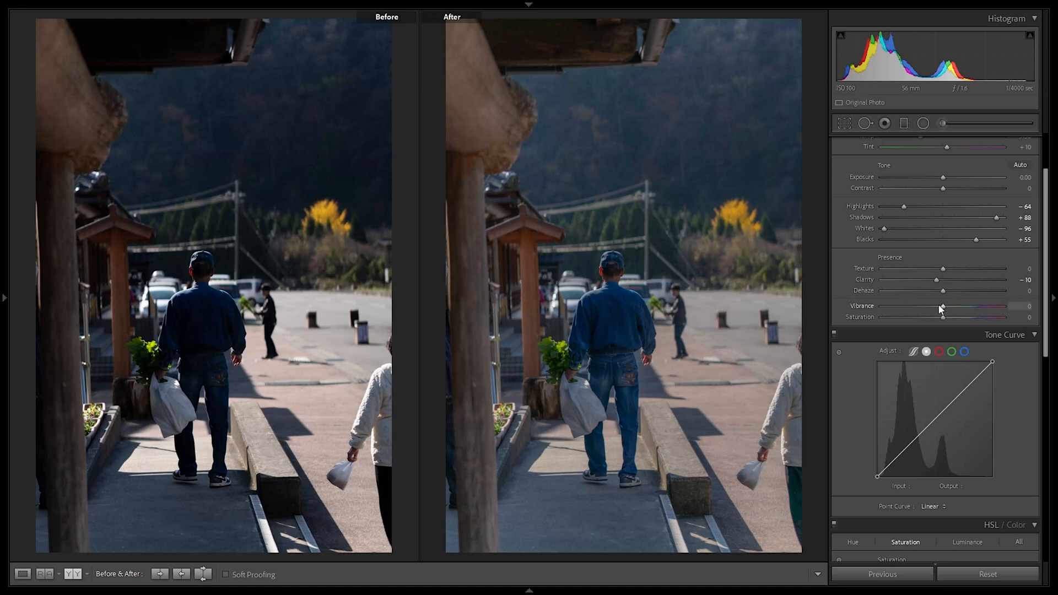
click(1025, 319)
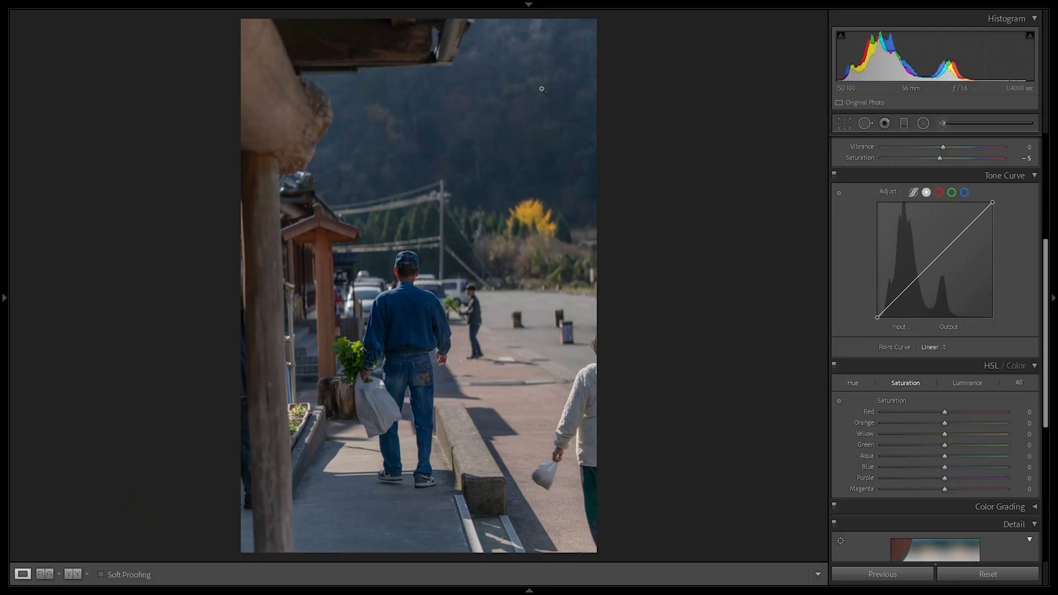
- Add three points along the tone curve, in the shadows, at the midtones (130/130) and in the highlights
scroll(967, 279, up, 5)
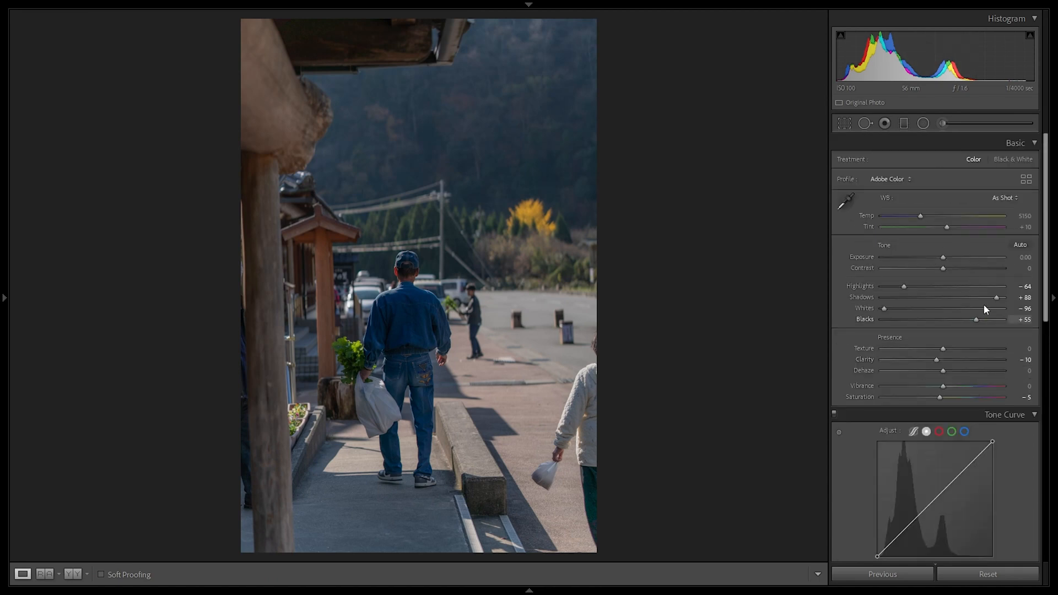
scroll(921, 279, down, 5)
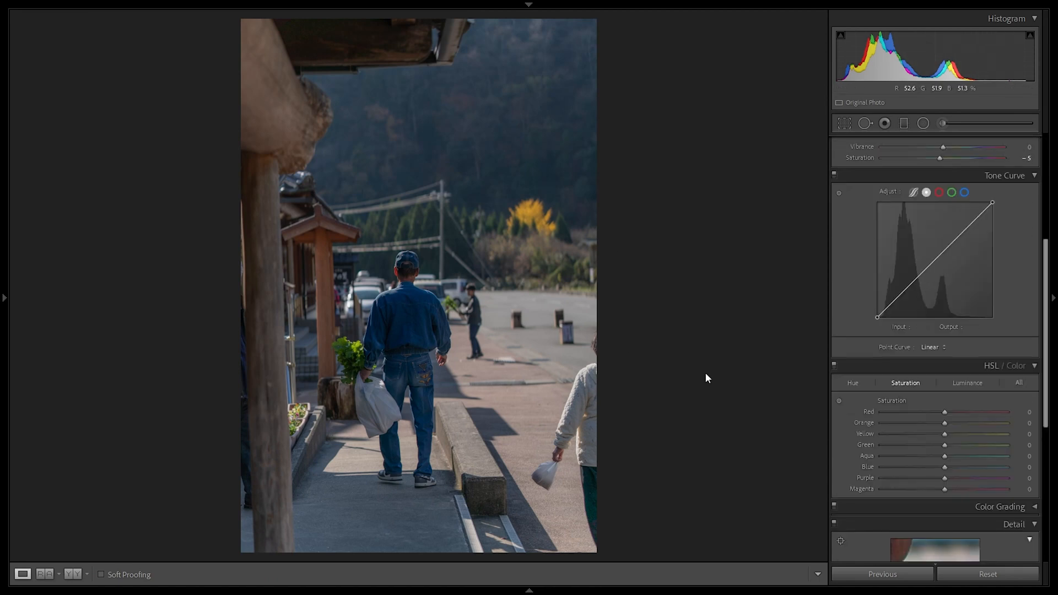
click(896, 299)
click(935, 259)
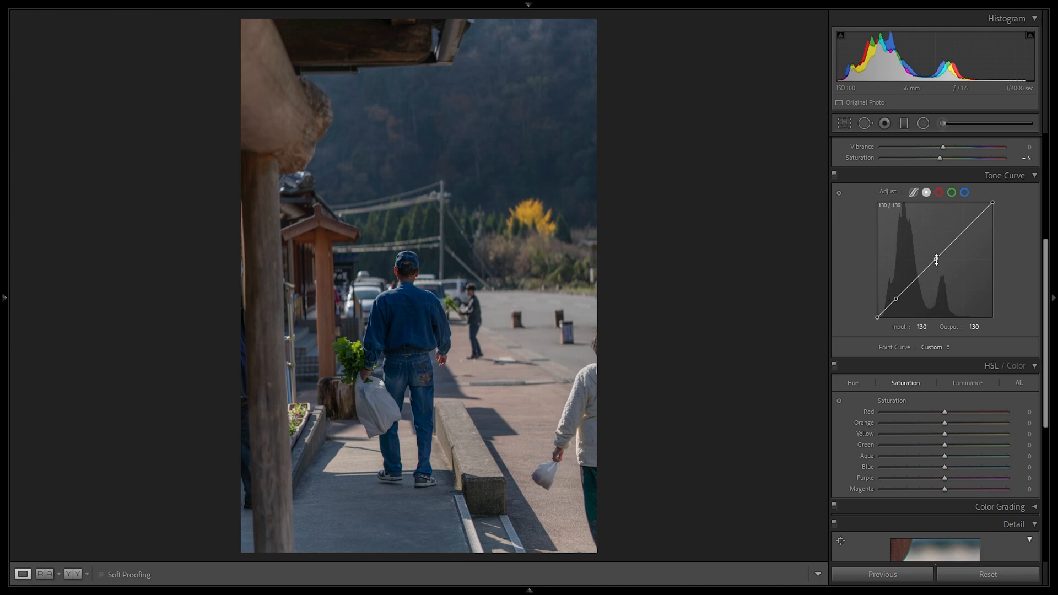
click(966, 228)
- Lift the tone curve's black point to an output of 22 and compare the man's jacket before and after up close
drag(878, 318, 877, 317)
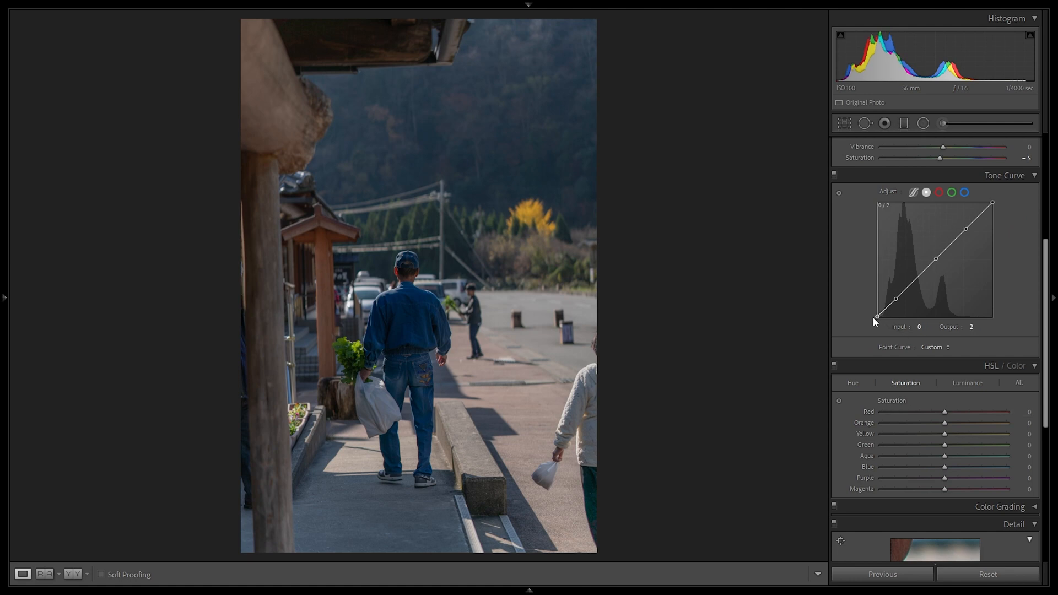
drag(873, 316, 853, 299)
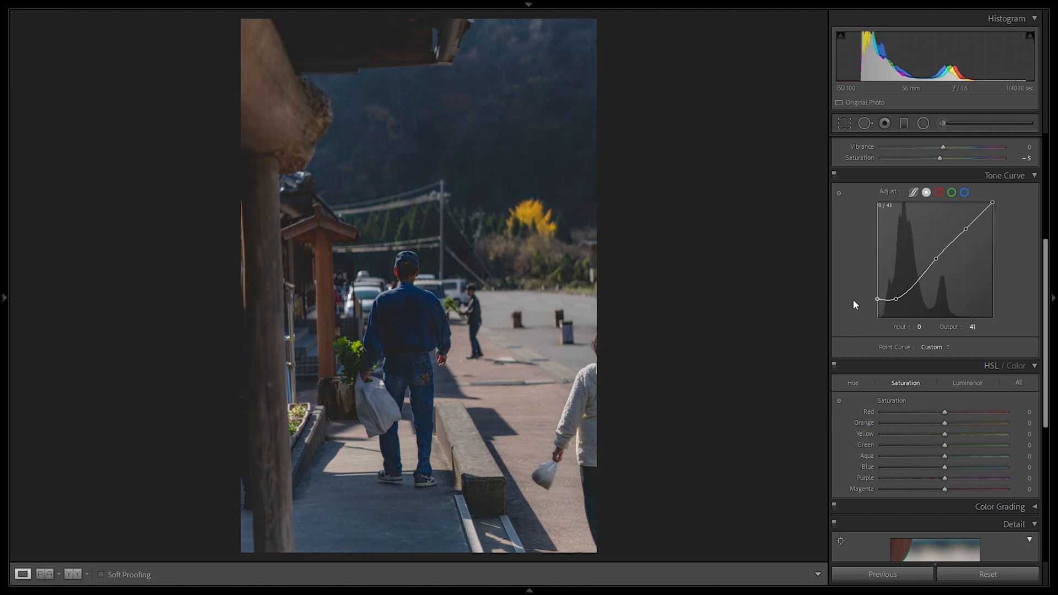
drag(853, 300, 845, 308)
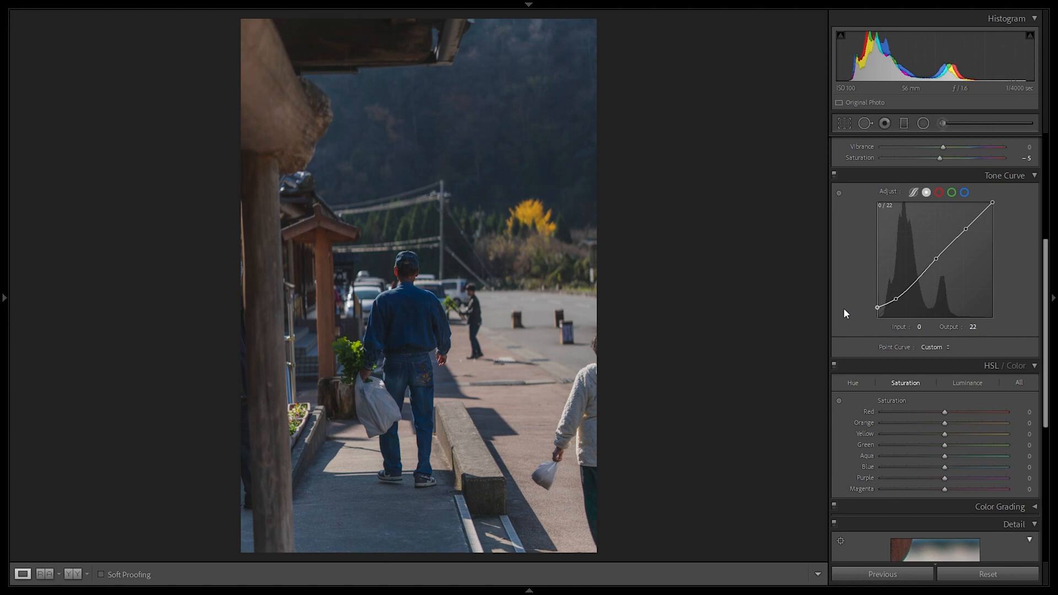
key(y)
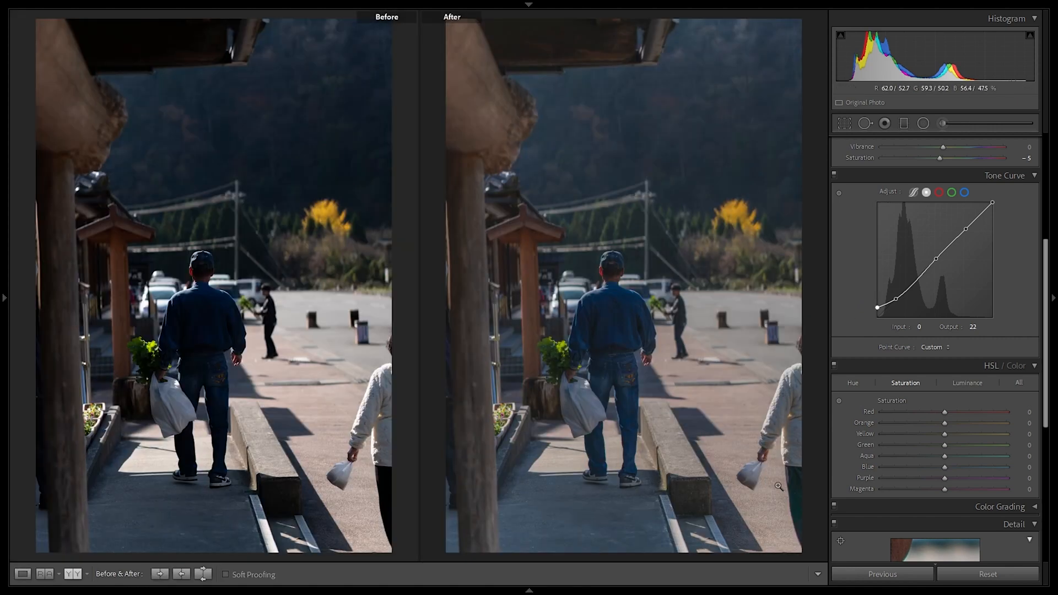
click(658, 361)
drag(658, 361, 597, 484)
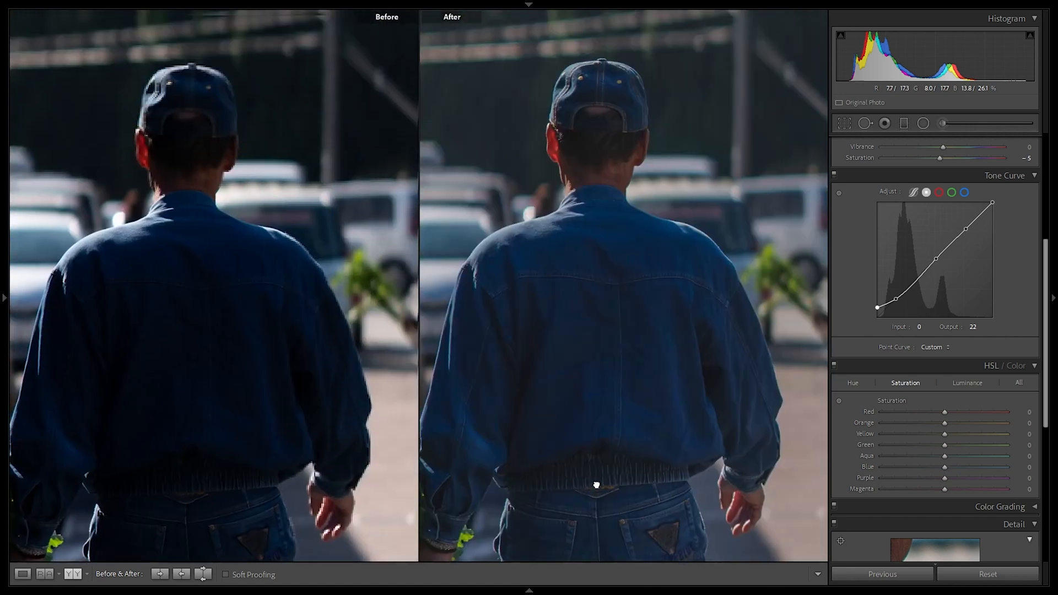
drag(766, 111, 678, 381)
click(716, 298)
key(y)
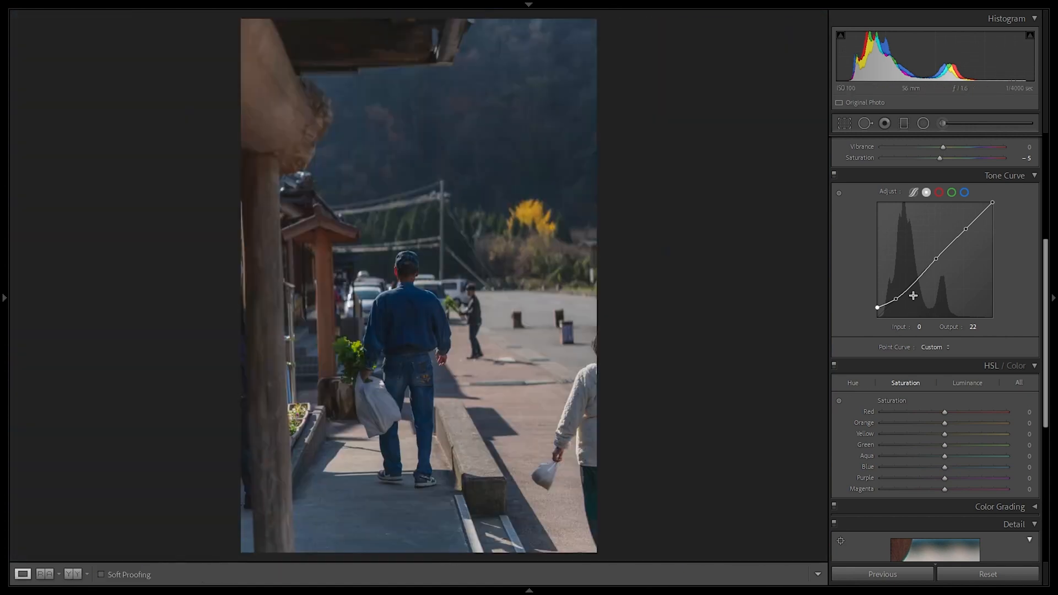
- Lower the tone curve's shadow point to 40/37, adjust its highlight point, and reduce the white point's output to 226
drag(897, 300, 895, 301)
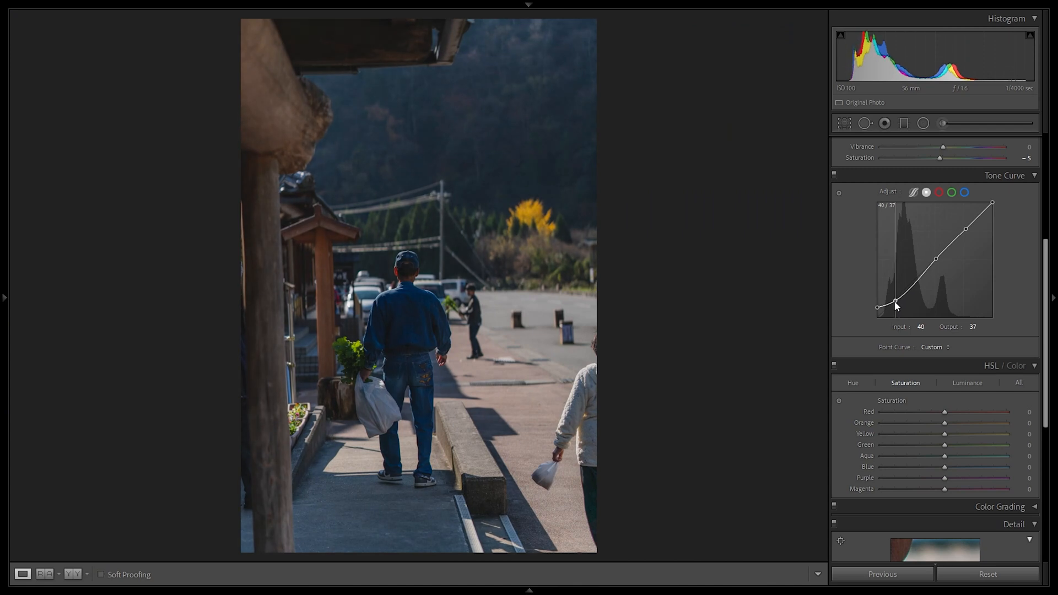
drag(966, 230, 1010, 214)
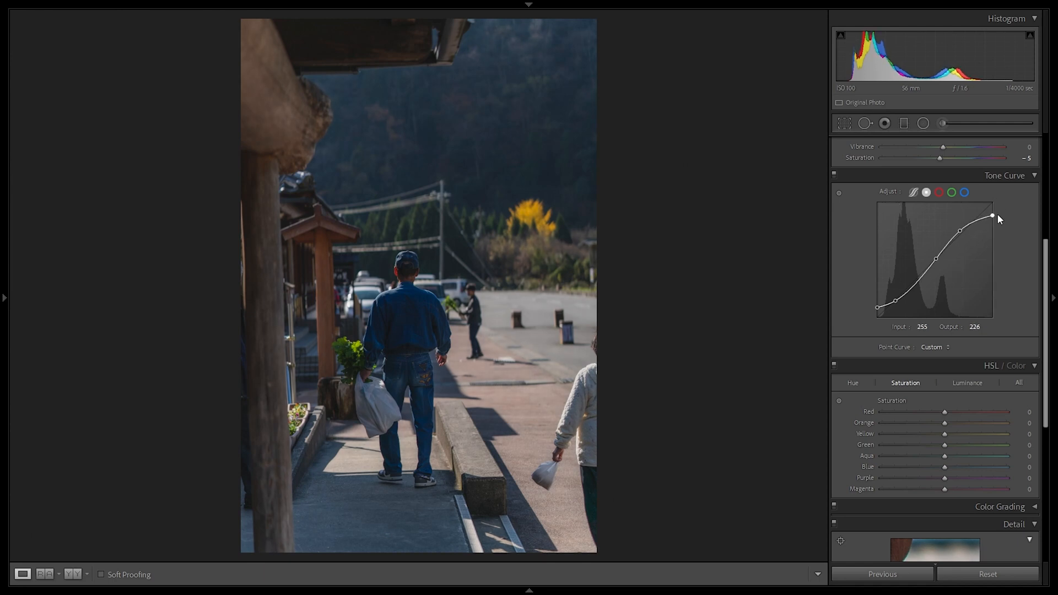
- Compare the photo before and after, and with the tone curve adjustment switched off and on
key(y)
key(y)
click(835, 176)
click(834, 176)
click(834, 175)
click(834, 175)
click(834, 175)
click(834, 175)
- Set the Calibration Blue Primary hue to -23, judging the extreme of -100 against the original jacket colour
scroll(970, 221, down, 3)
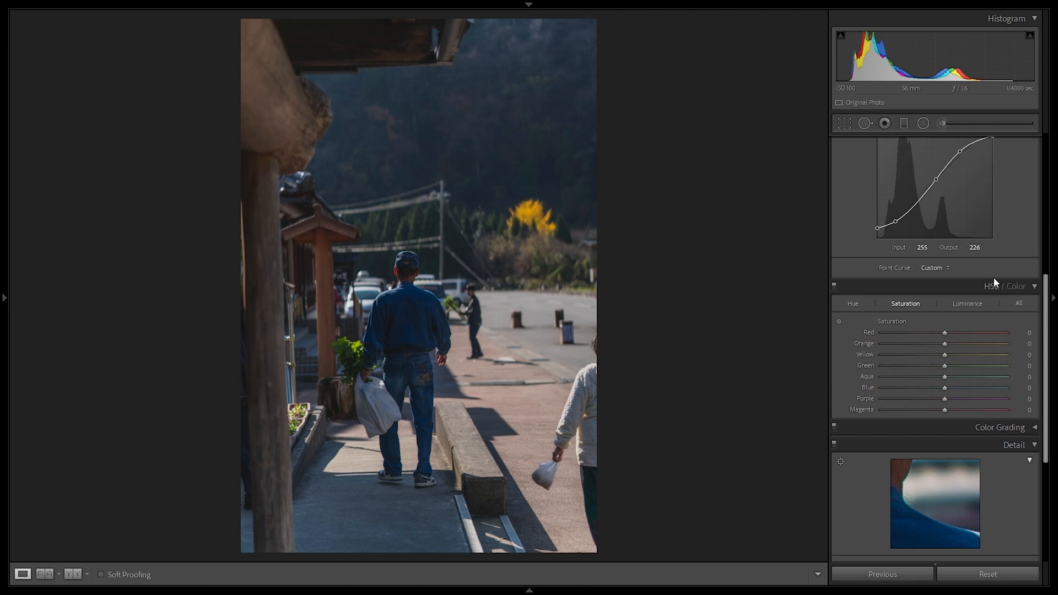
scroll(990, 286, down, 5)
click(973, 548)
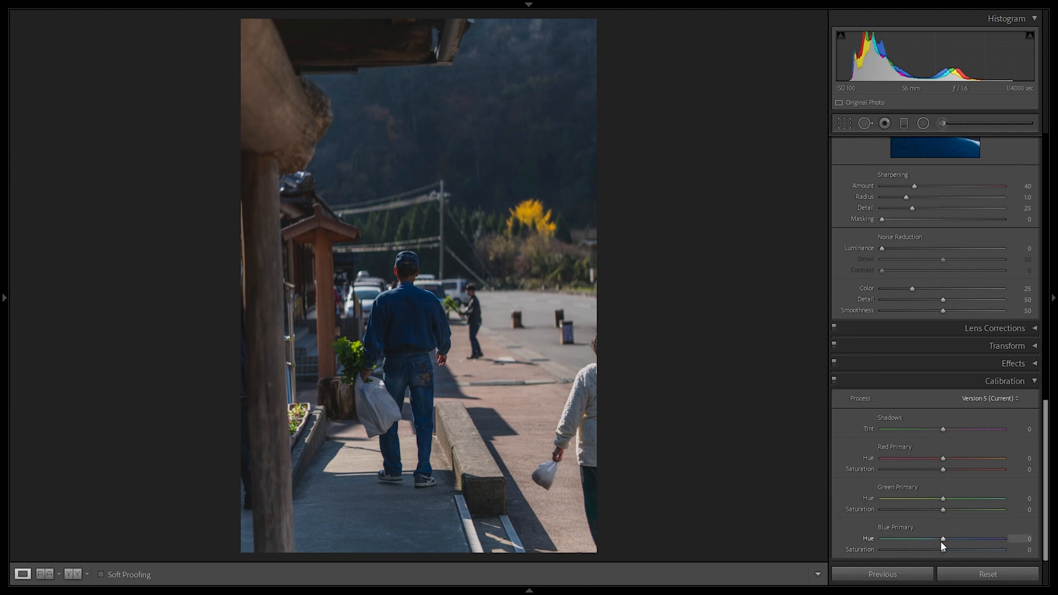
drag(943, 540, 911, 540)
drag(921, 538, 861, 550)
click(437, 336)
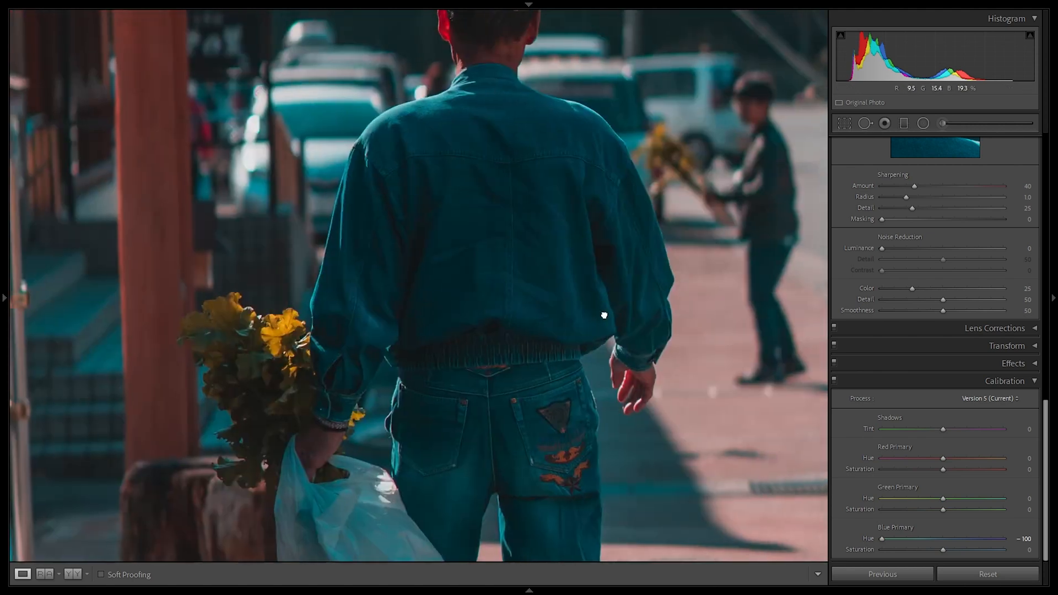
key(y)
click(664, 273)
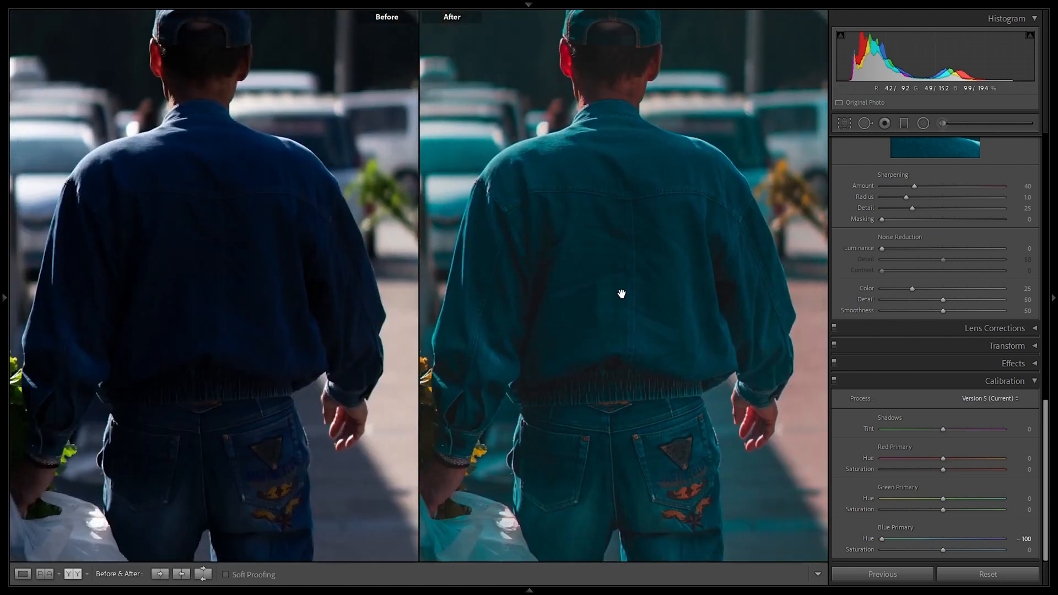
drag(897, 539, 929, 542)
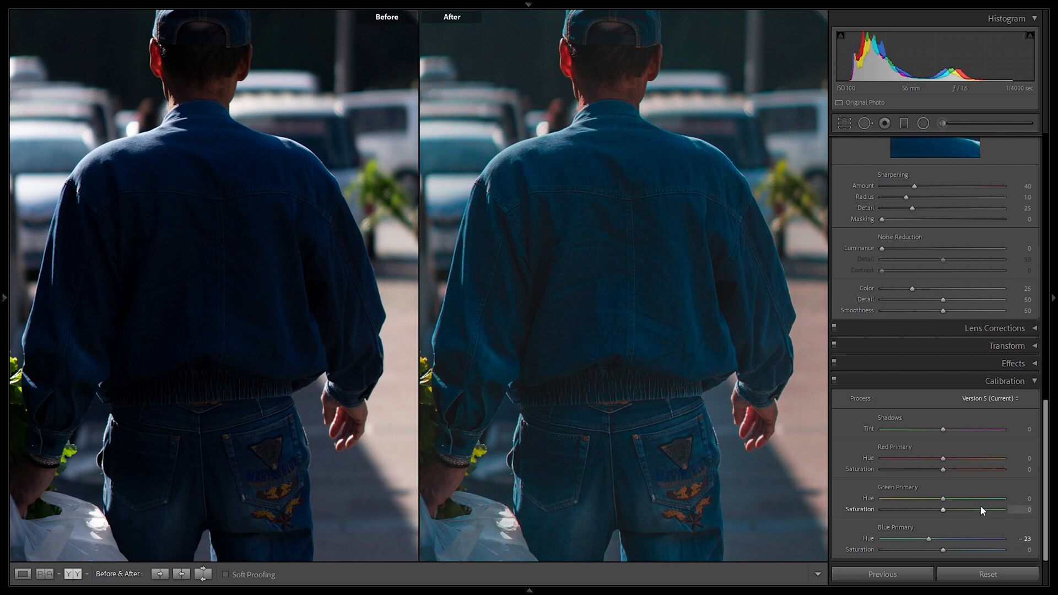
- Return to the single-photo view and set the Blue Primary saturation to -27 and the Green Primary hue to +13
key(y)
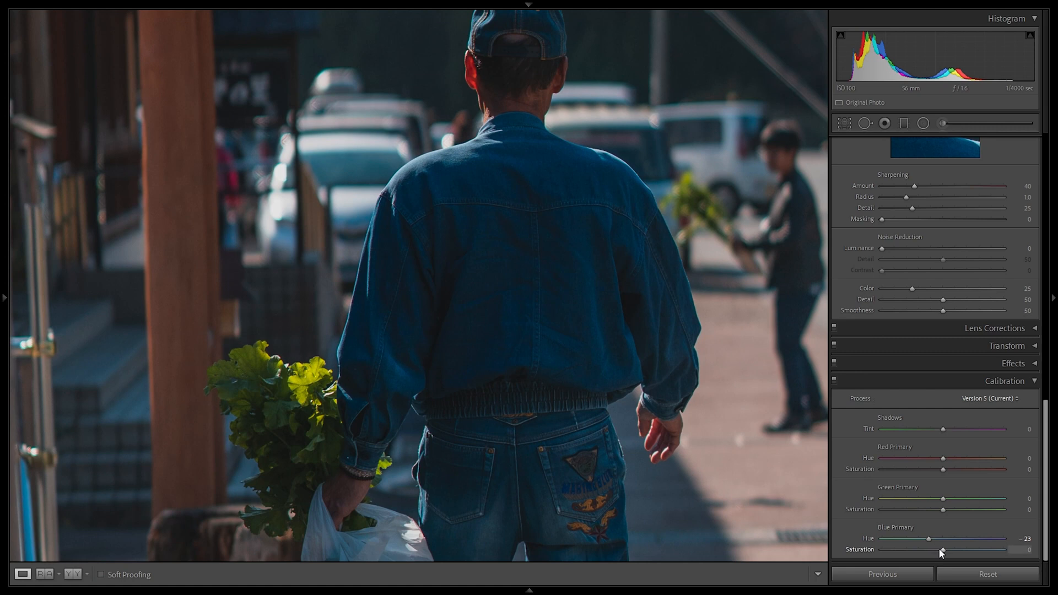
drag(940, 549, 933, 553)
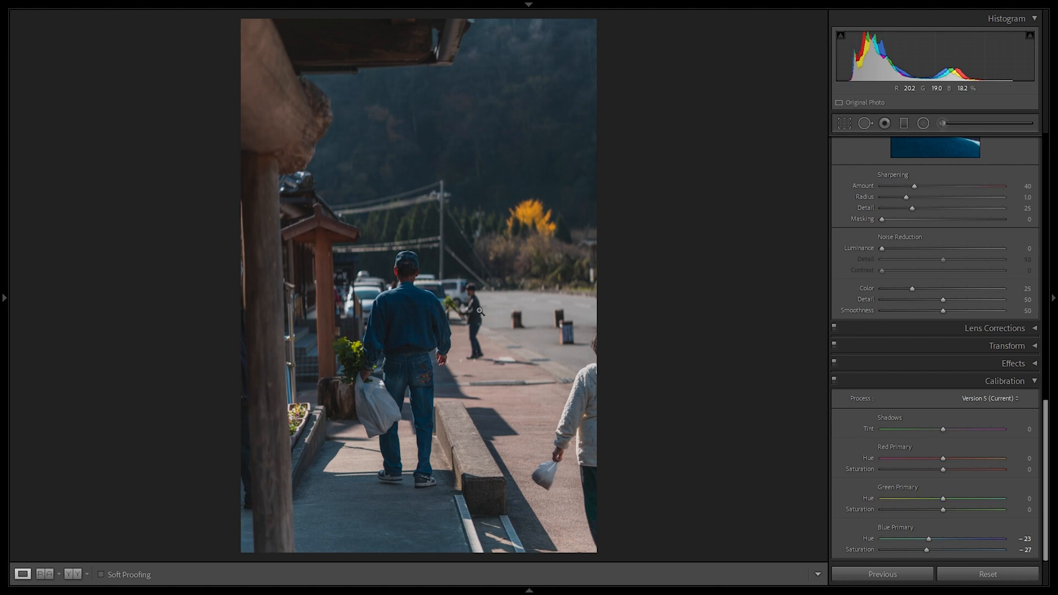
click(480, 311)
drag(947, 494, 953, 497)
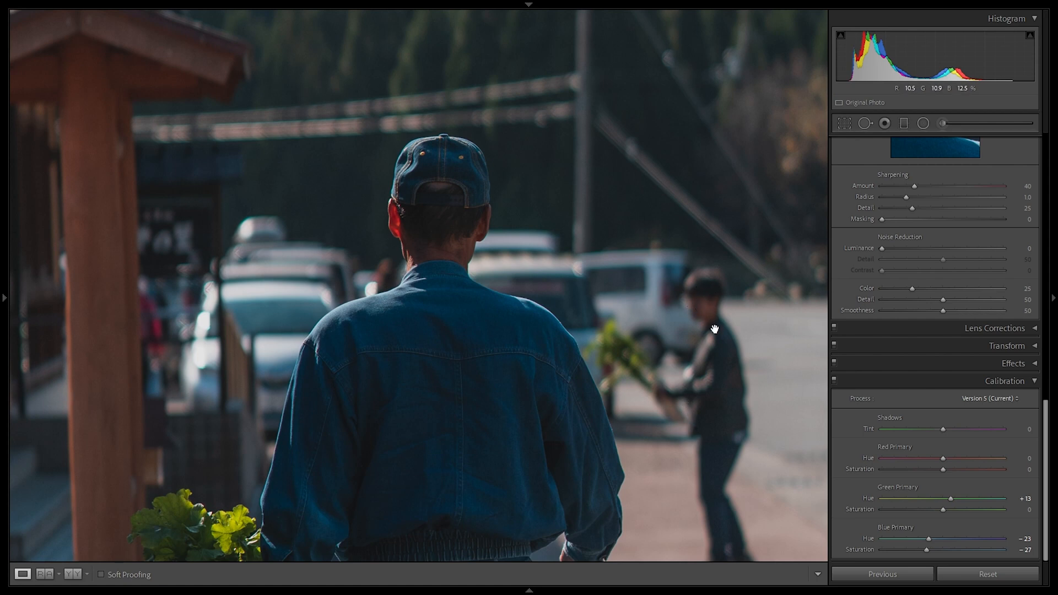
- Check the photo with Calibration switched off and on, and set the Red Primary hue to +23
click(835, 378)
click(835, 378)
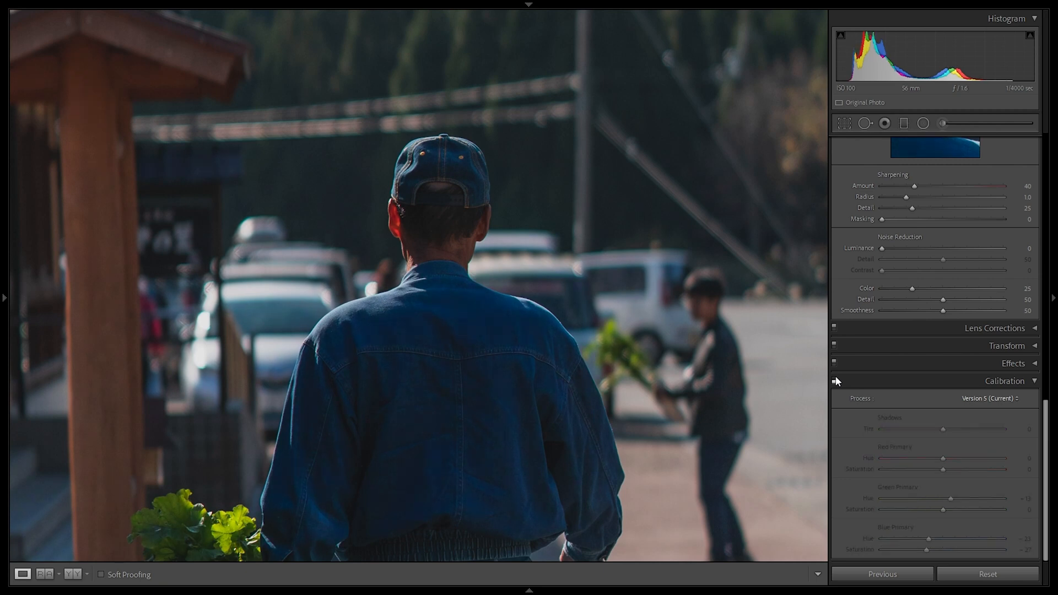
key(z)
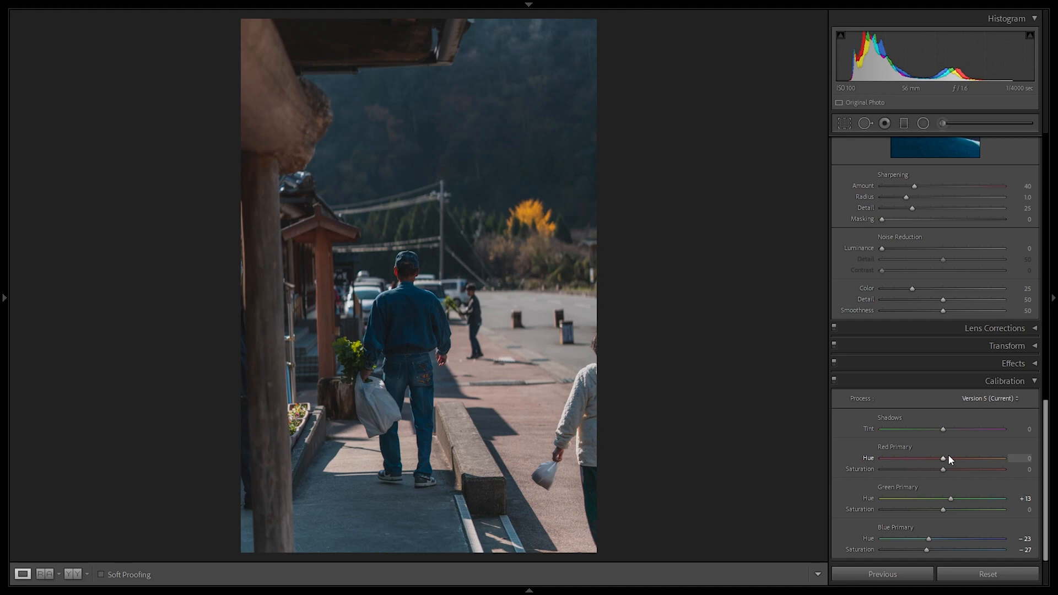
drag(944, 462, 969, 465)
drag(964, 461, 958, 462)
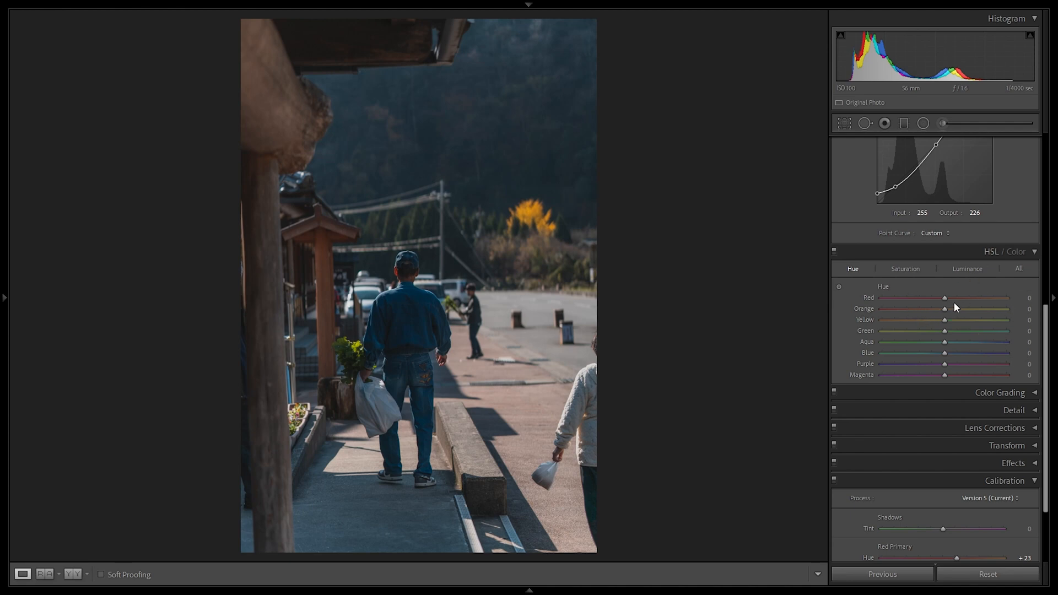
- Shift the HSL hue of the reds to +25 and of the oranges to -9
drag(950, 298, 963, 304)
drag(965, 301, 964, 300)
mouse_move(947, 308)
mouse_down()
mouse_move(1019, 304)
mouse_move(868, 327)
mouse_move(940, 324)
mouse_up()
- Test the Yellow hue at +100 on the autumn tree, reset it, and shift it to -49
drag(947, 324, 1010, 322)
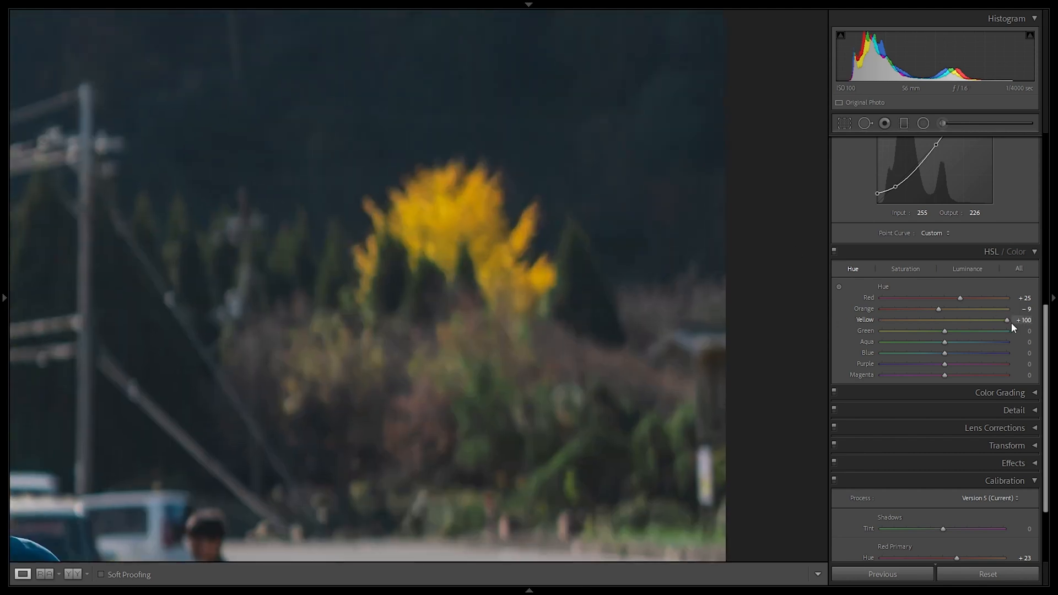
drag(1007, 320, 1035, 304)
double_click(945, 320)
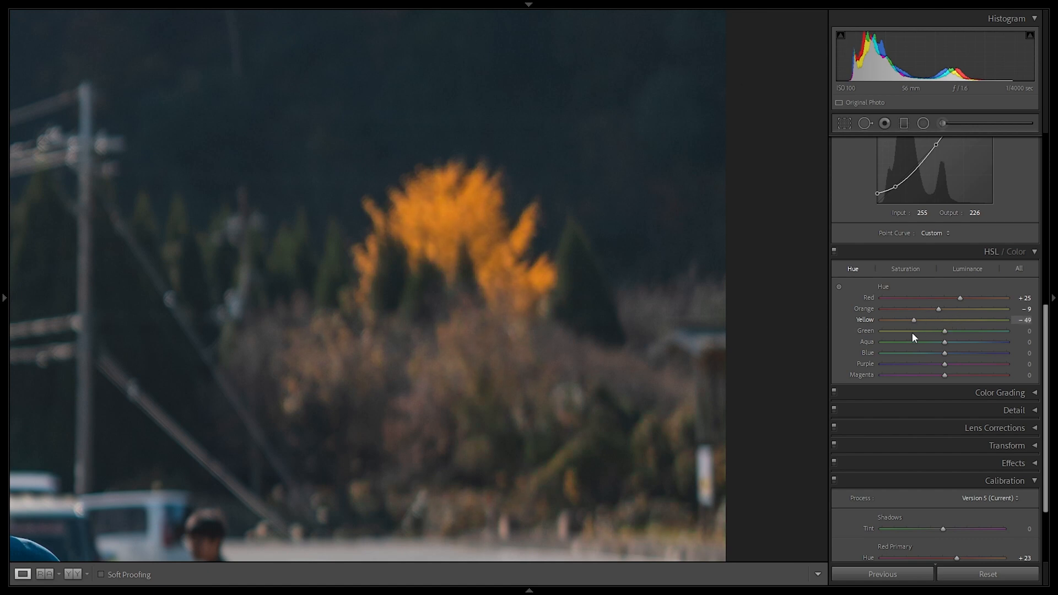
- Set the HSL hue of the yellows to -50 and the greens to -100, and fine-tune the Aqua and Blue hues
click(527, 272)
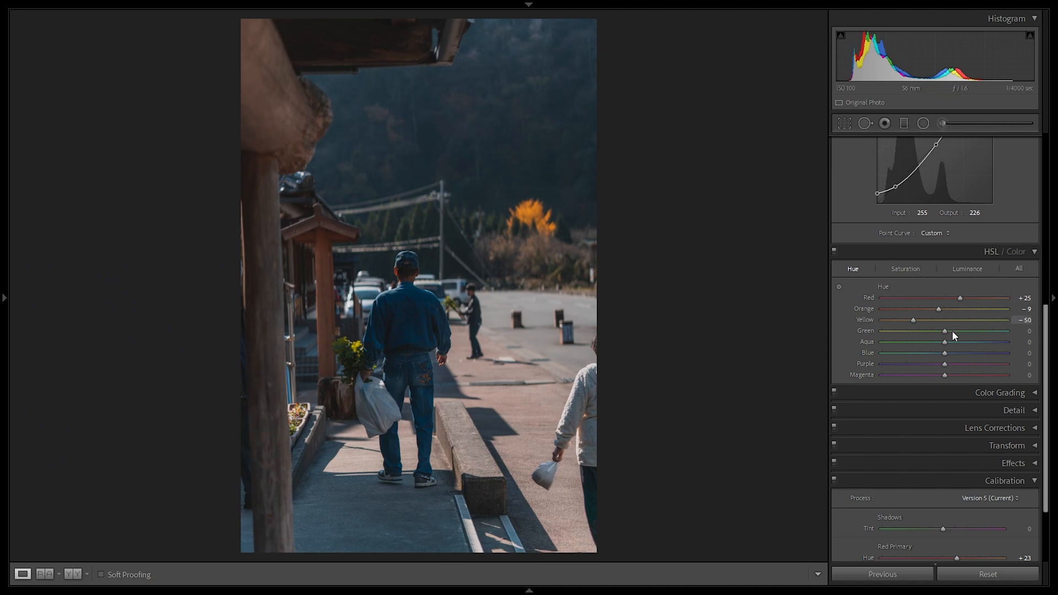
drag(945, 332, 865, 338)
drag(1011, 333, 874, 349)
drag(1007, 332, 639, 331)
key(z)
drag(1007, 332, 796, 335)
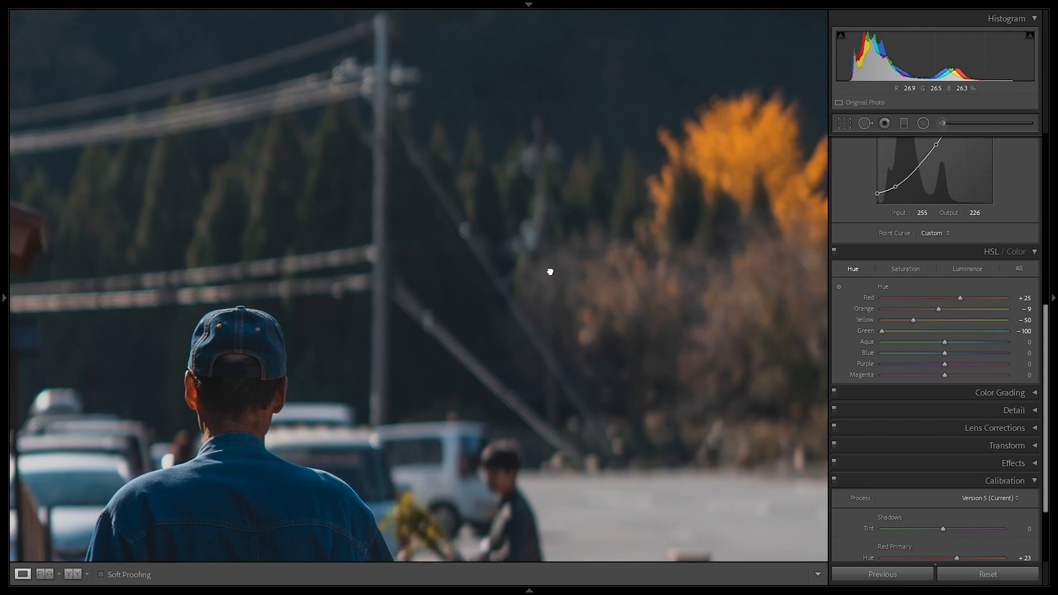
click(463, 252)
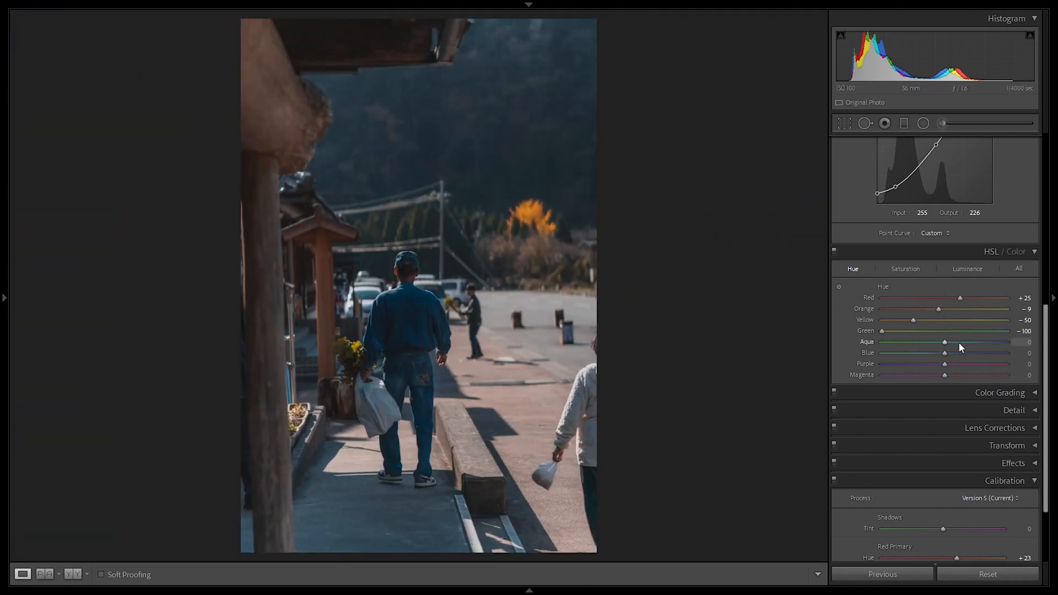
drag(949, 345, 952, 343)
drag(945, 353, 940, 352)
- Adjust the HSL saturation values, setting both the yellows and the aquas to -25
click(911, 270)
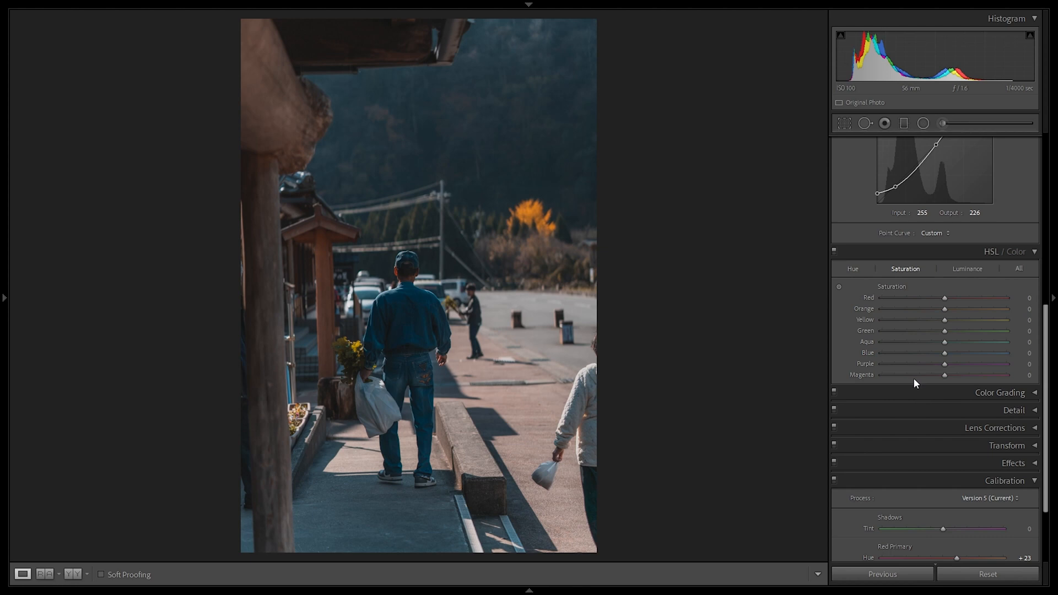
drag(921, 376, 880, 364)
key(Return)
click(621, 312)
text(5)
key(Return)
click(1025, 320)
text(-25)
key(Return)
click(1025, 342)
text(-25)
key(Return)
- Compare the photo with the HSL adjustments switched off and on
click(835, 251)
click(835, 251)
click(835, 251)
click(835, 250)
click(835, 251)
click(835, 253)
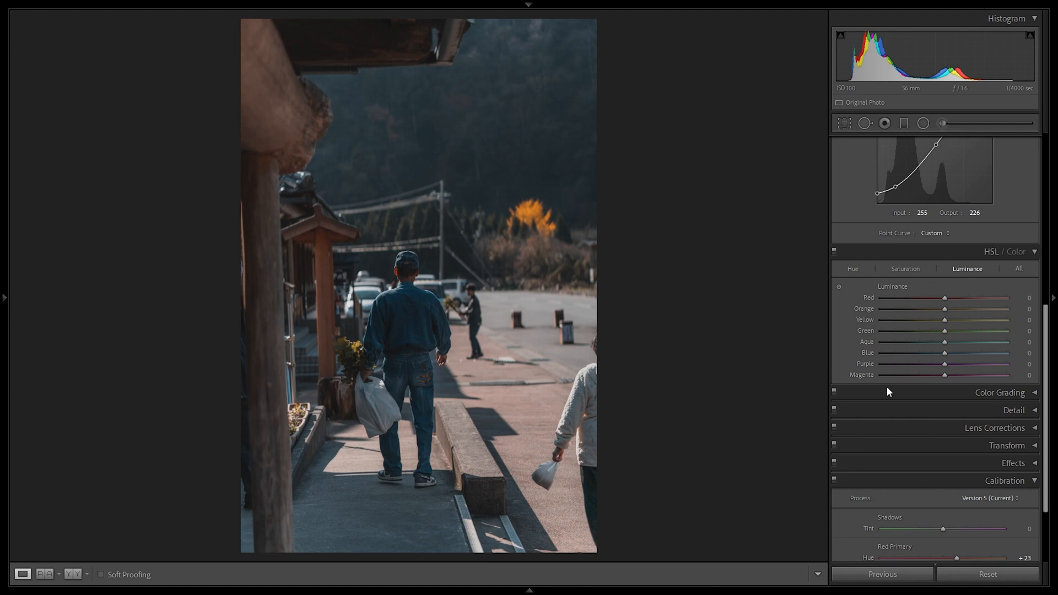
- Lower the HSL luminance of the greens to -10, the aquas to -9 and the blues to -11
drag(945, 330, 939, 329)
drag(943, 347, 938, 354)
scroll(937, 358, down, 3)
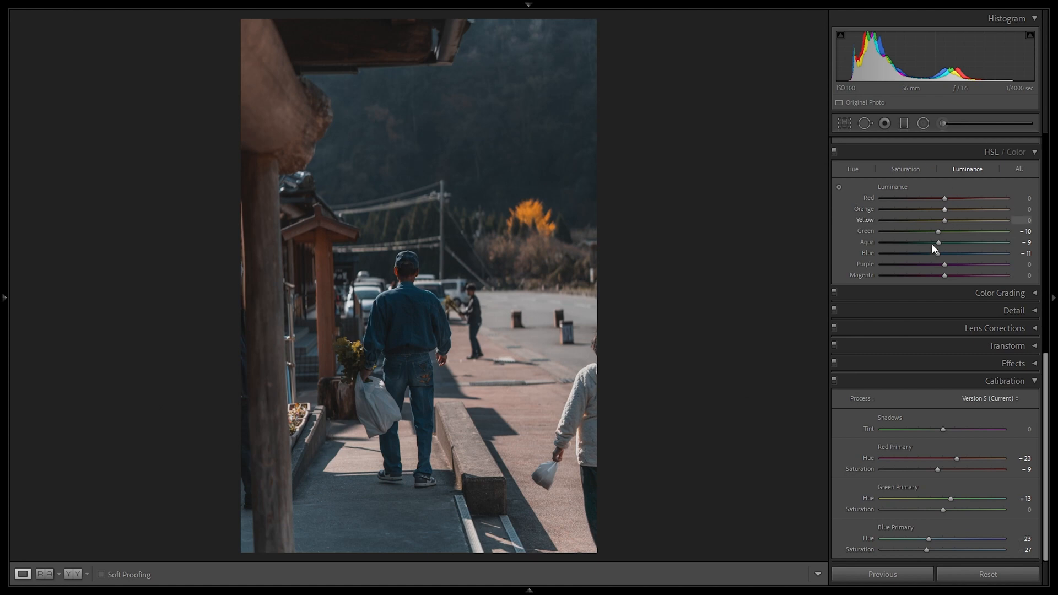
- Tint the shadows in Color Grading with hue 195 and saturation 5
click(955, 296)
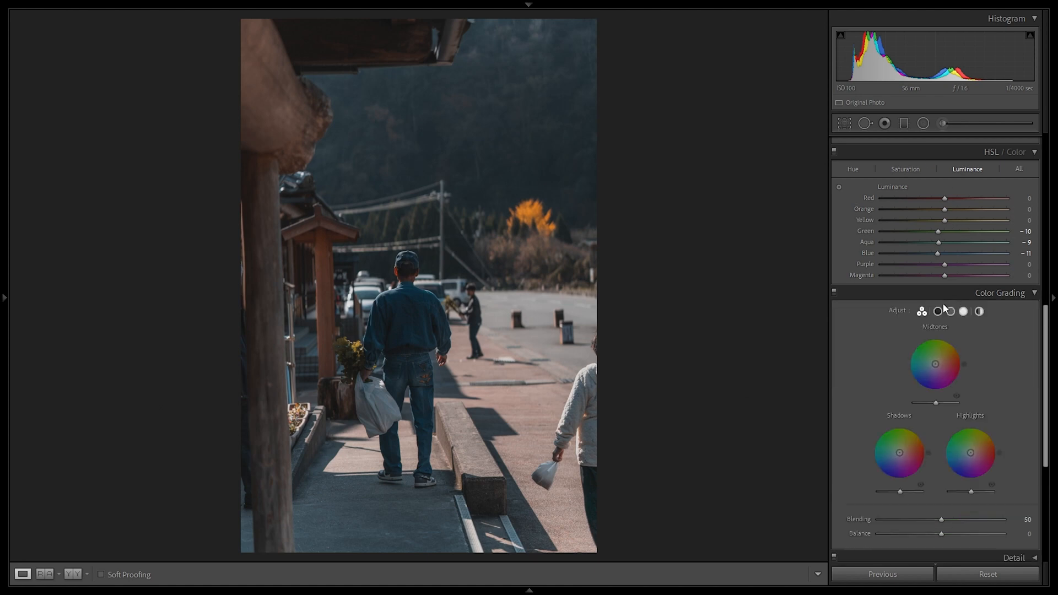
scroll(945, 323, down, 2)
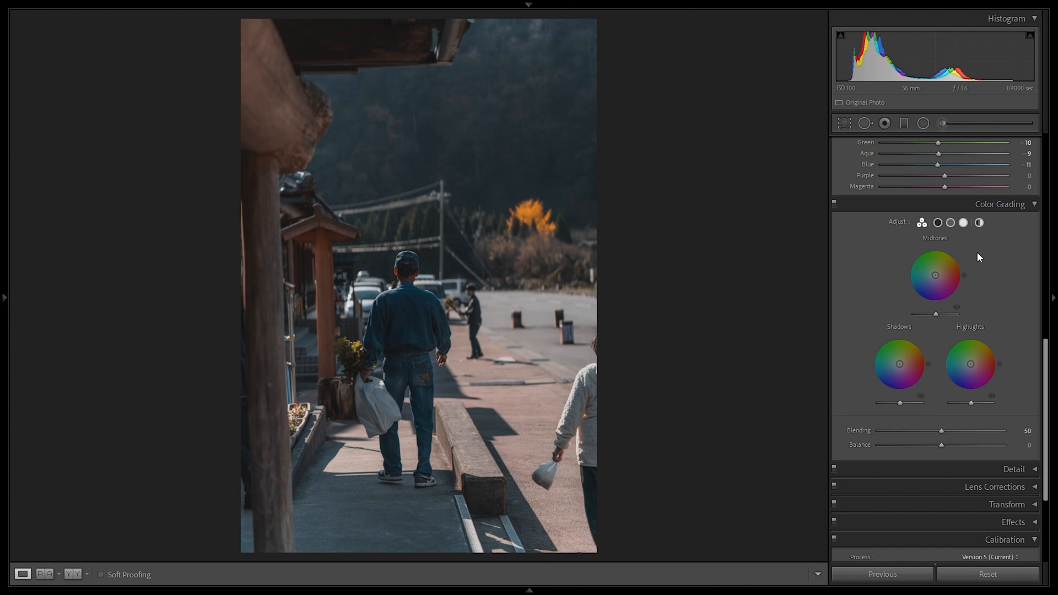
click(937, 223)
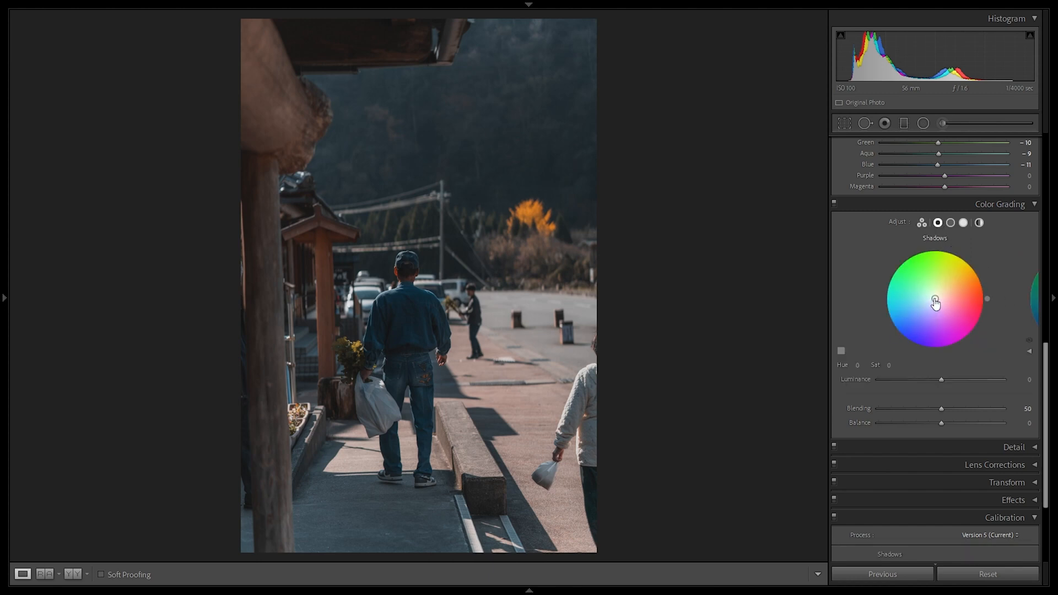
mouse_move(935, 302)
mouse_down()
mouse_move(921, 302)
mouse_move(923, 291)
mouse_move(923, 302)
mouse_up()
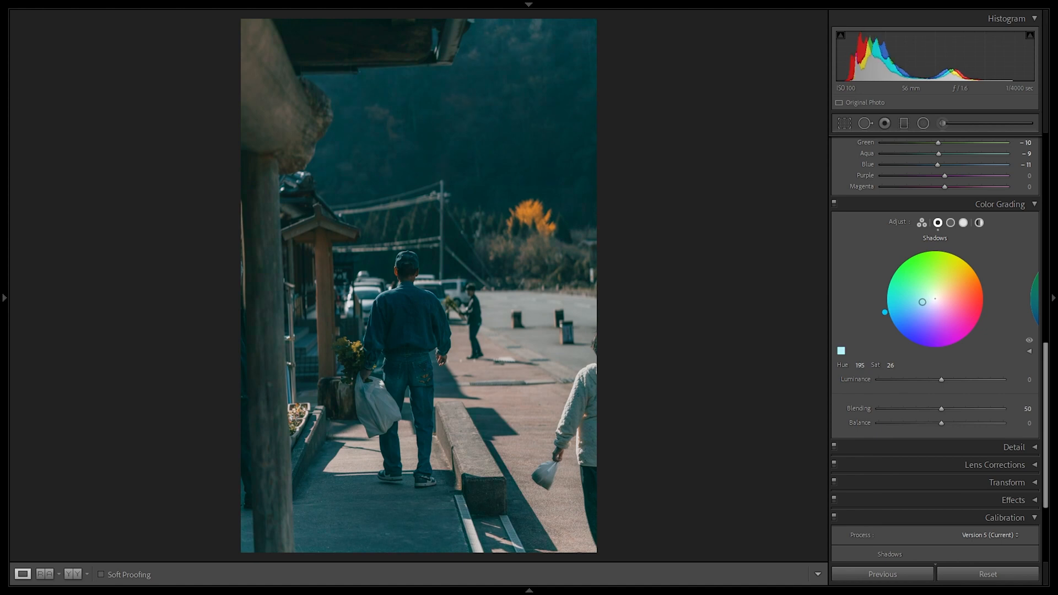
click(892, 365)
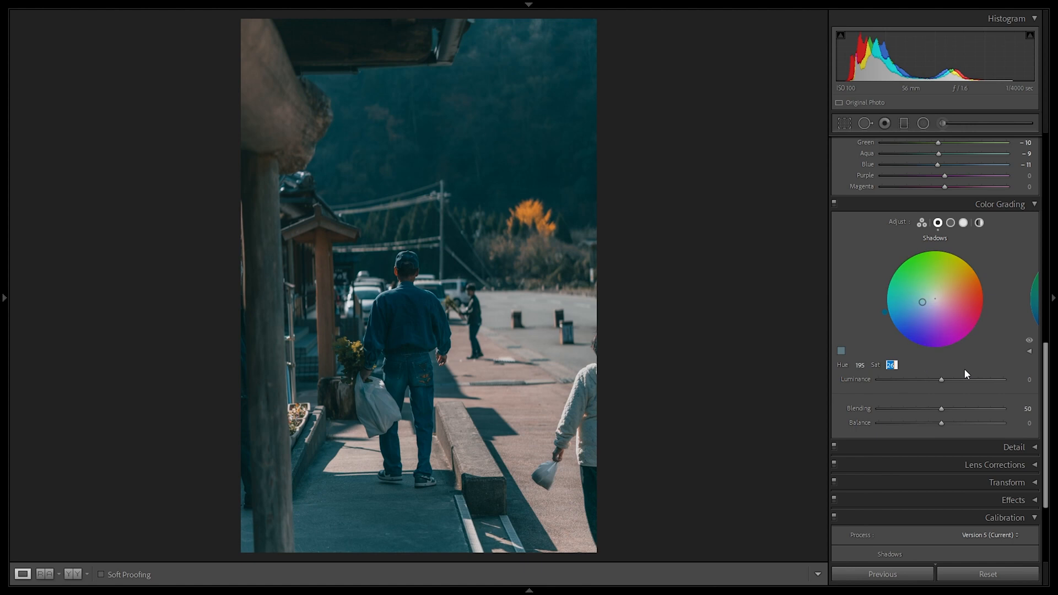
text(5)
key(Return)
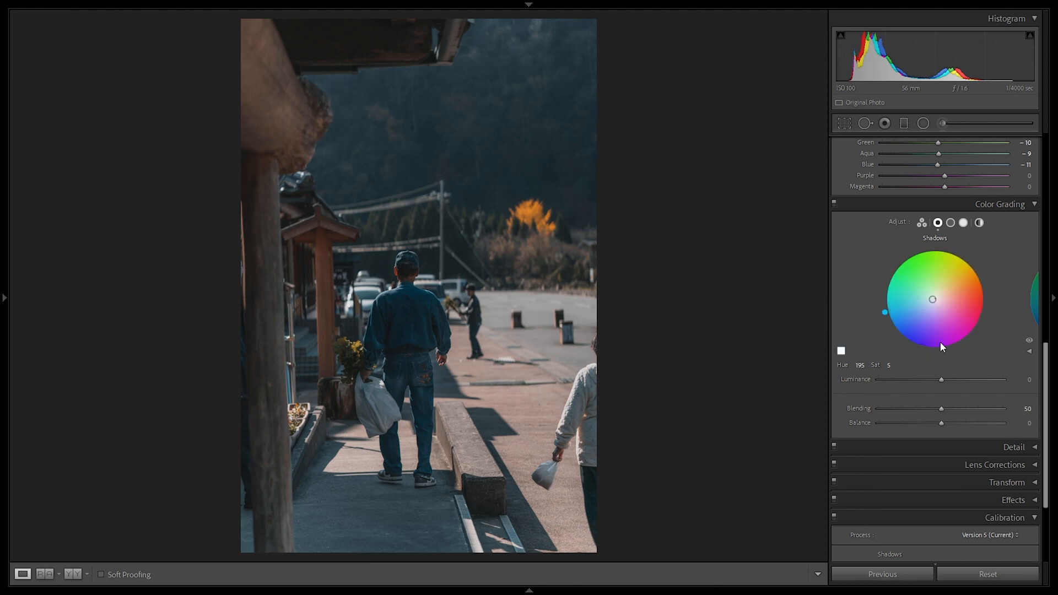
- Tint the midtones in Color Grading with hue 45 and saturation 7
click(952, 223)
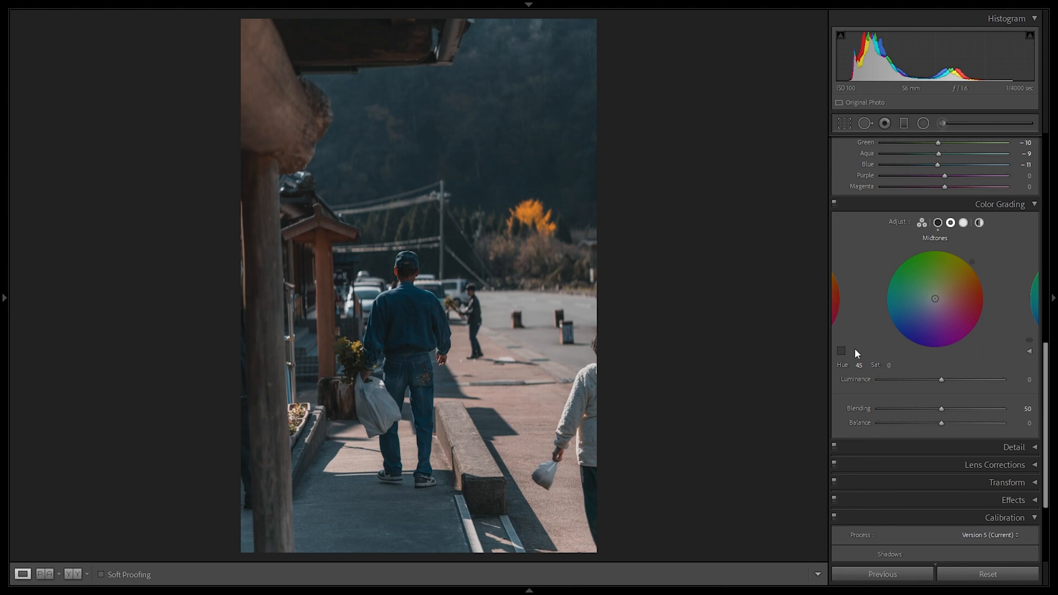
click(889, 365)
text(7)
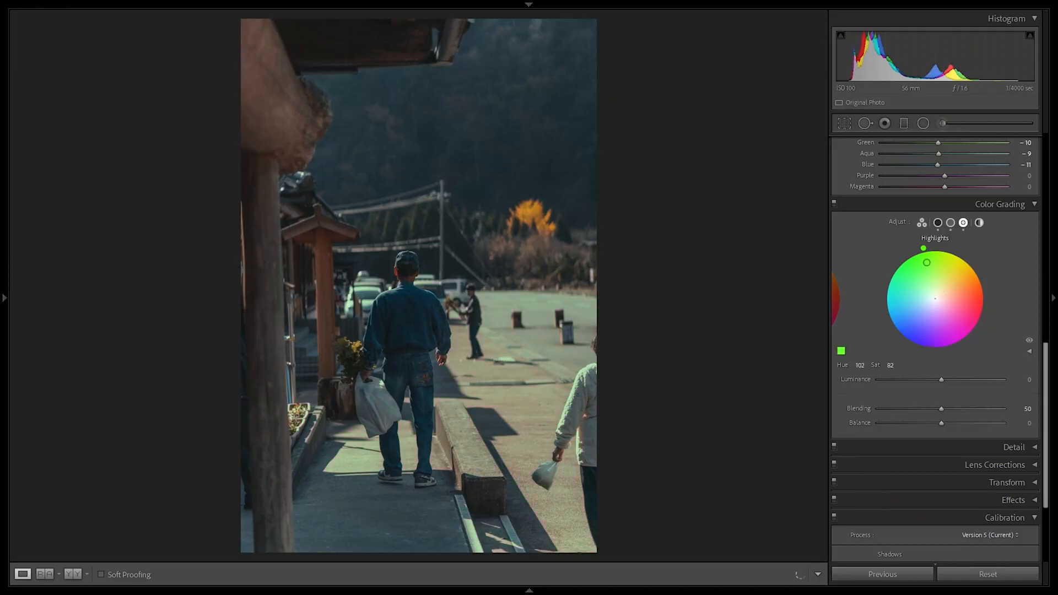
- Tint the highlights in Color Grading with hue 136 and saturation 24
drag(926, 263, 906, 271)
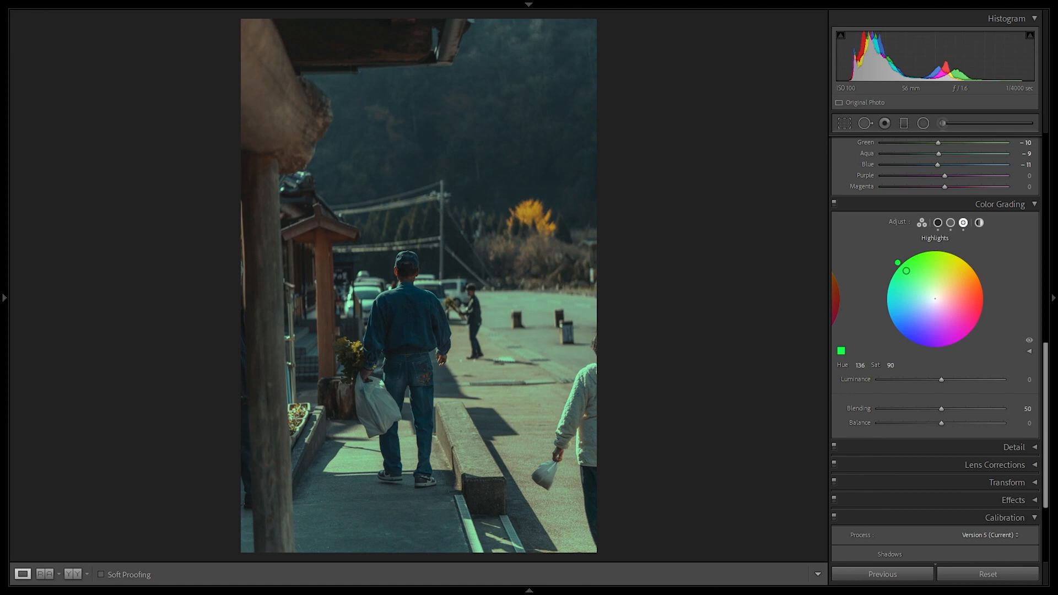
click(891, 365)
text(2)
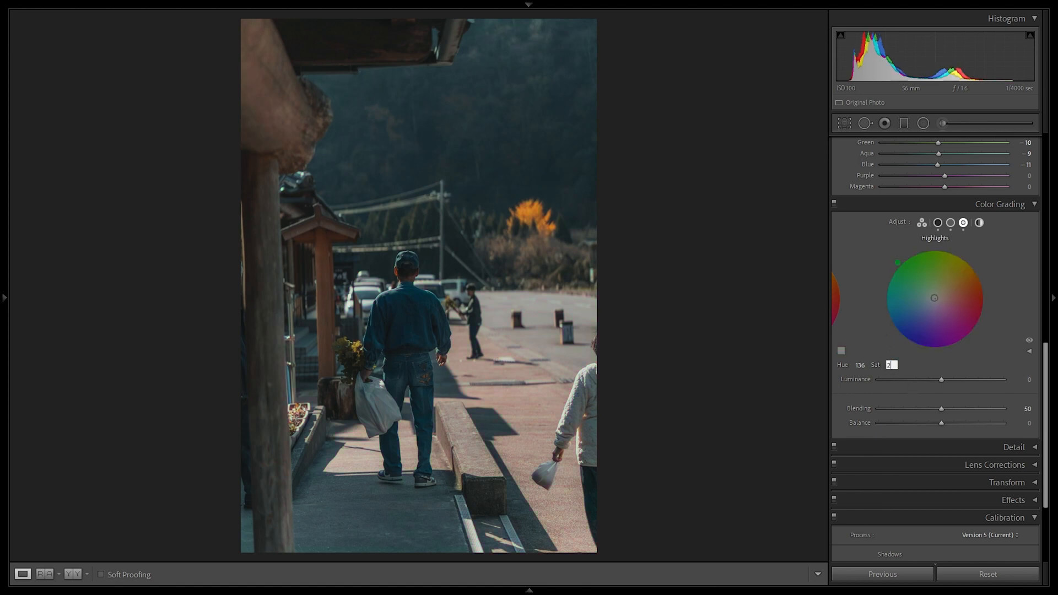
text(4)
key(Return)
- Compare the photo with Color Grading switched off and on, both in full and close up on the man and the roof
click(834, 204)
click(835, 204)
click(834, 204)
click(834, 204)
click(454, 314)
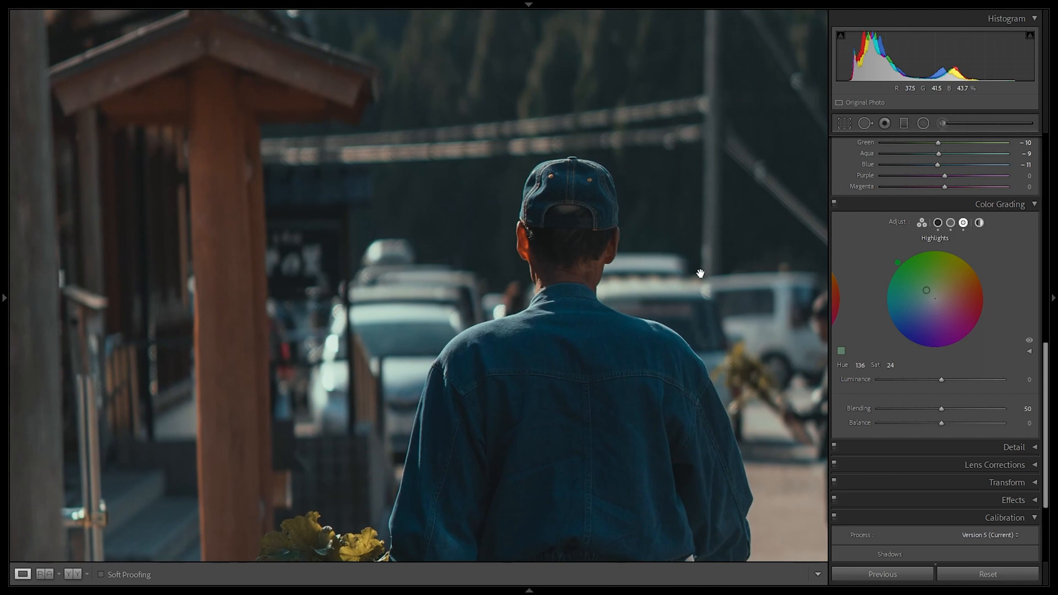
click(835, 203)
click(835, 204)
click(834, 204)
click(834, 204)
click(270, 158)
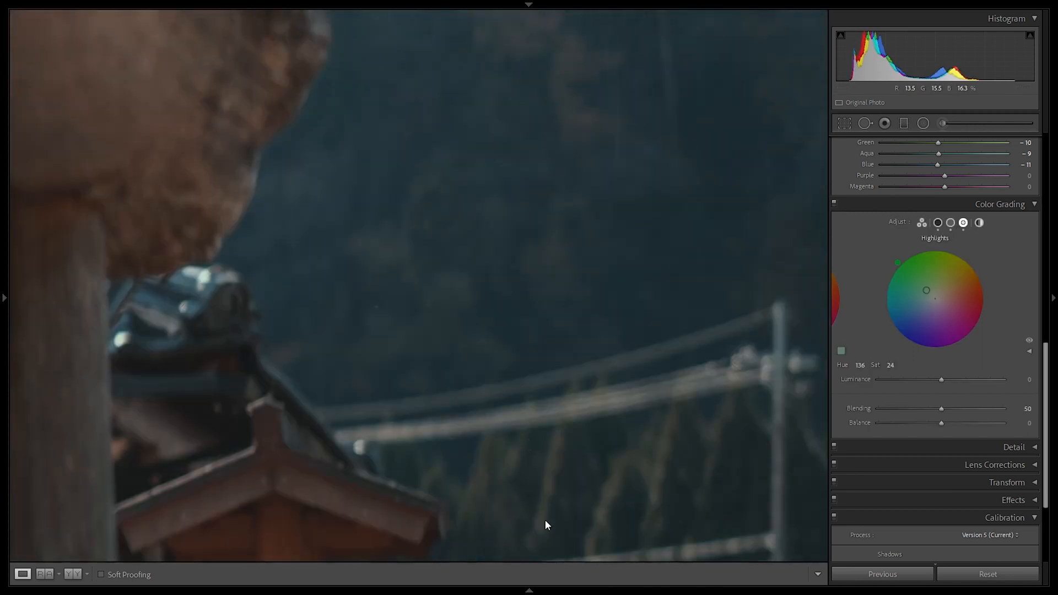
click(466, 351)
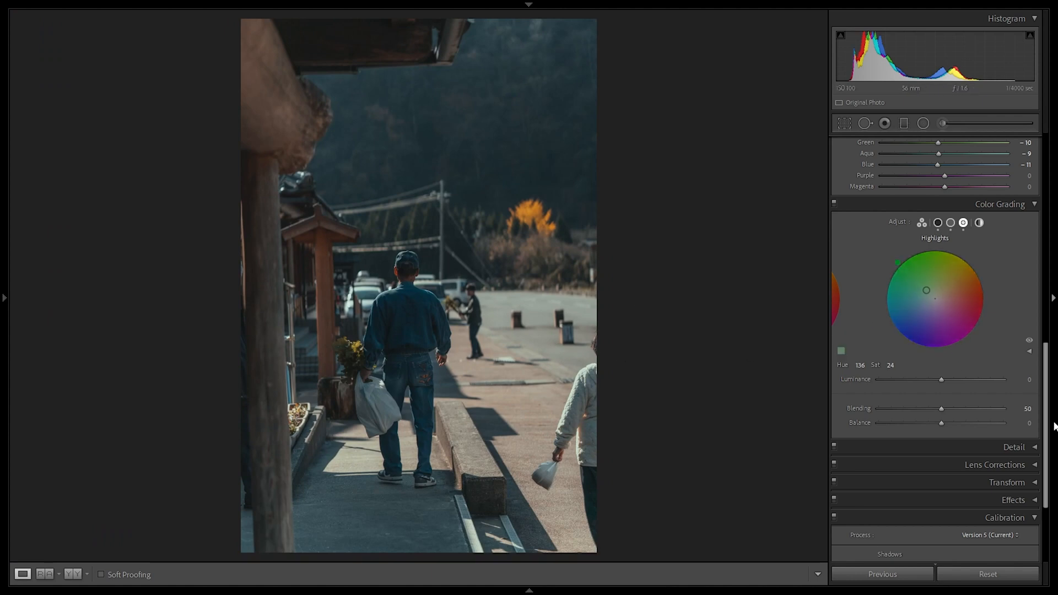
- Make a slight adjustment in the Detail settings and collapse them again
click(1016, 448)
drag(895, 425, 890, 426)
click(973, 296)
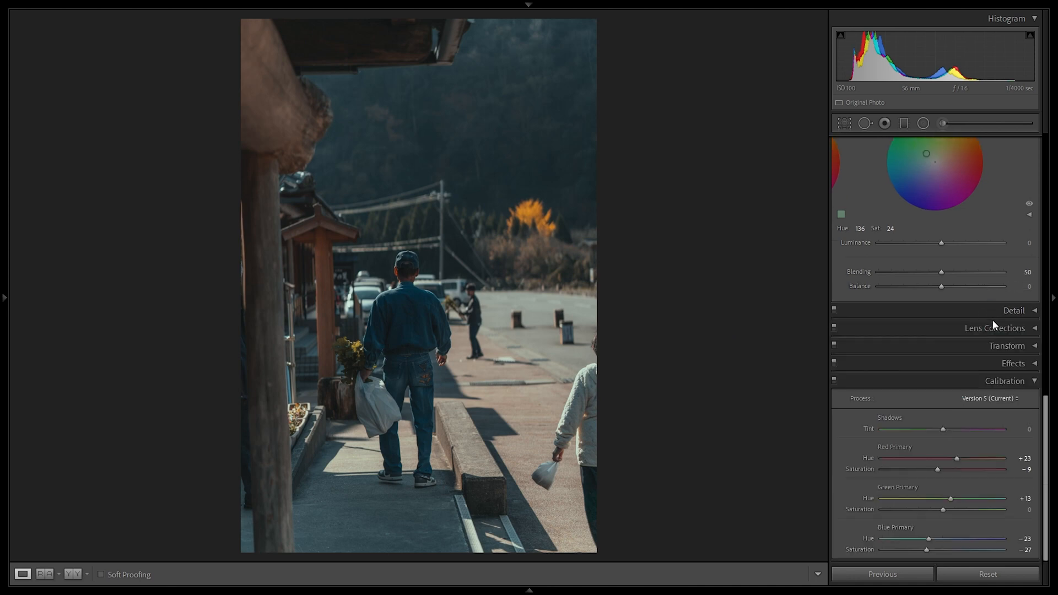
- Save the current edits as a new develop preset in the User Presets group, naming it after the photographer
scroll(986, 368, up, 5)
scroll(984, 370, up, 5)
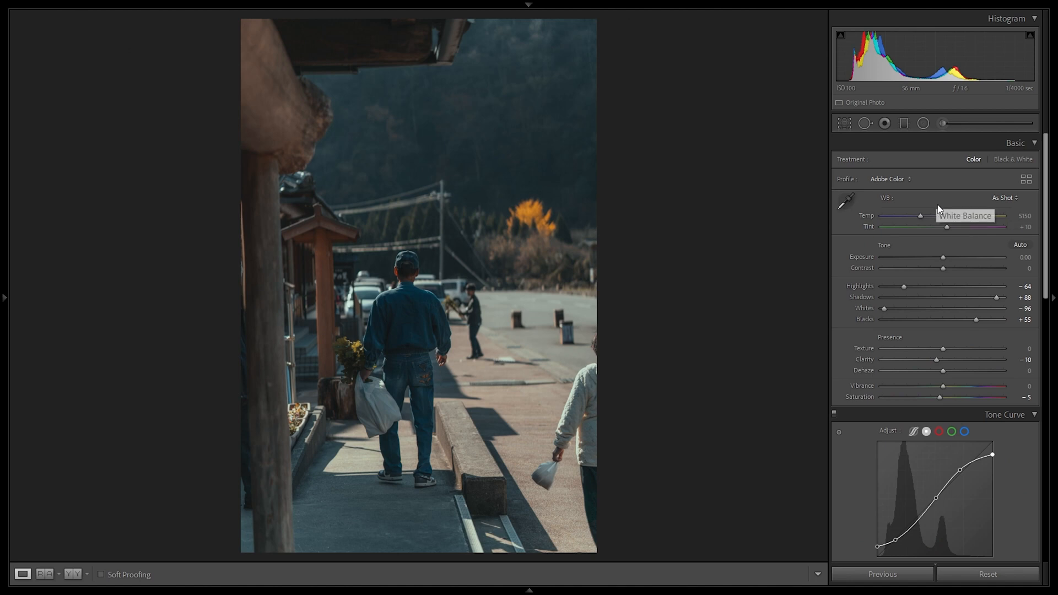
mouse_move(2, 254)
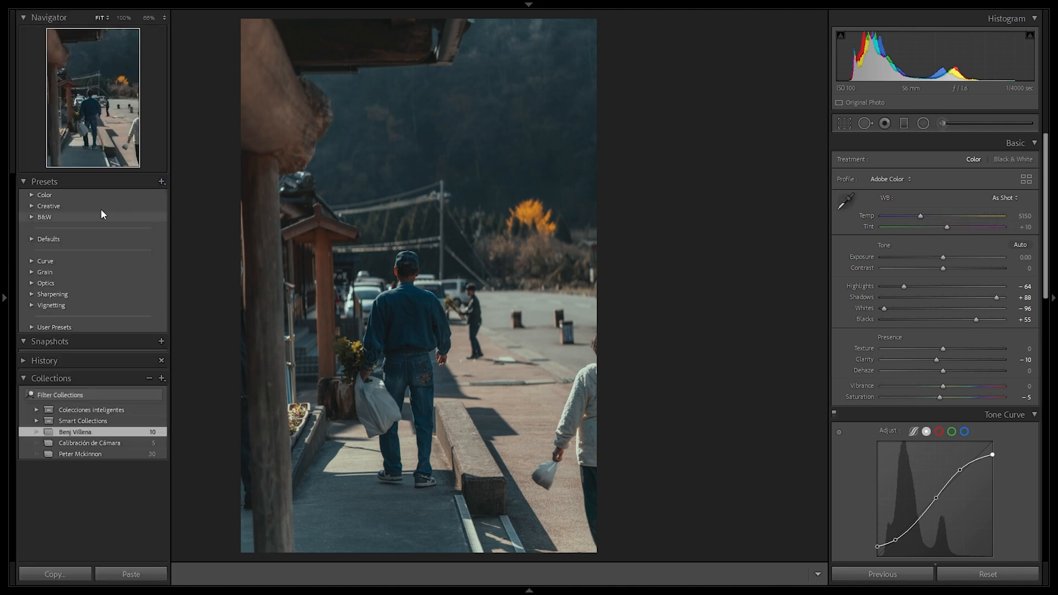
click(161, 181)
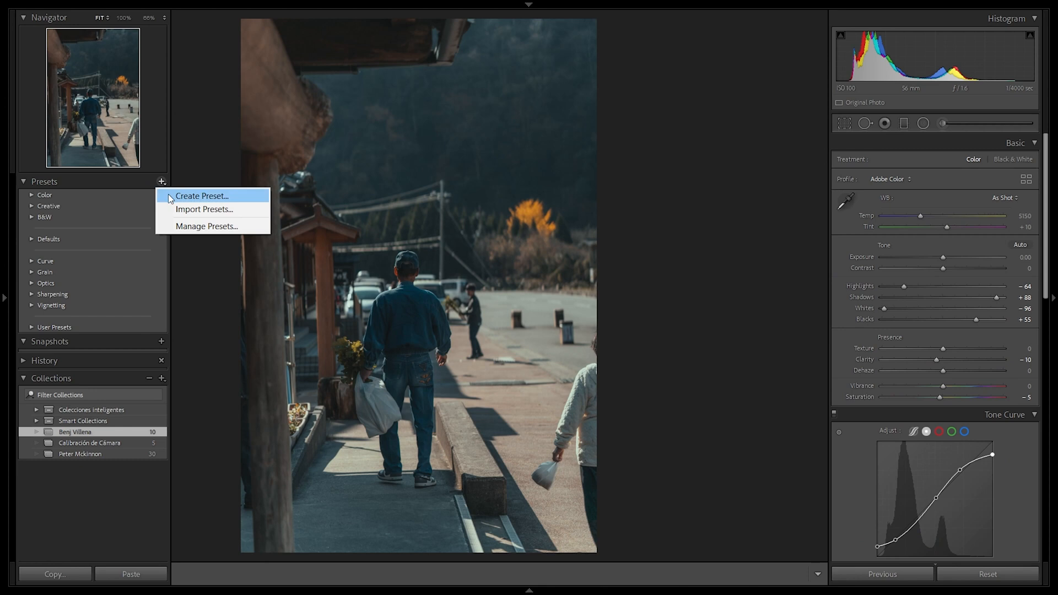
click(170, 197)
text(Benj Villena)
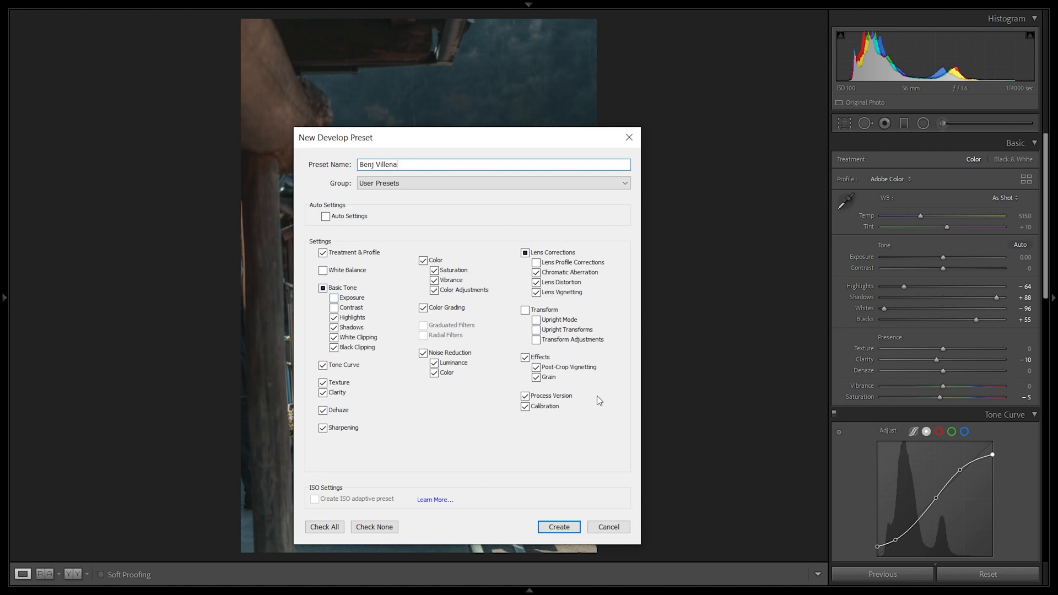
click(559, 527)
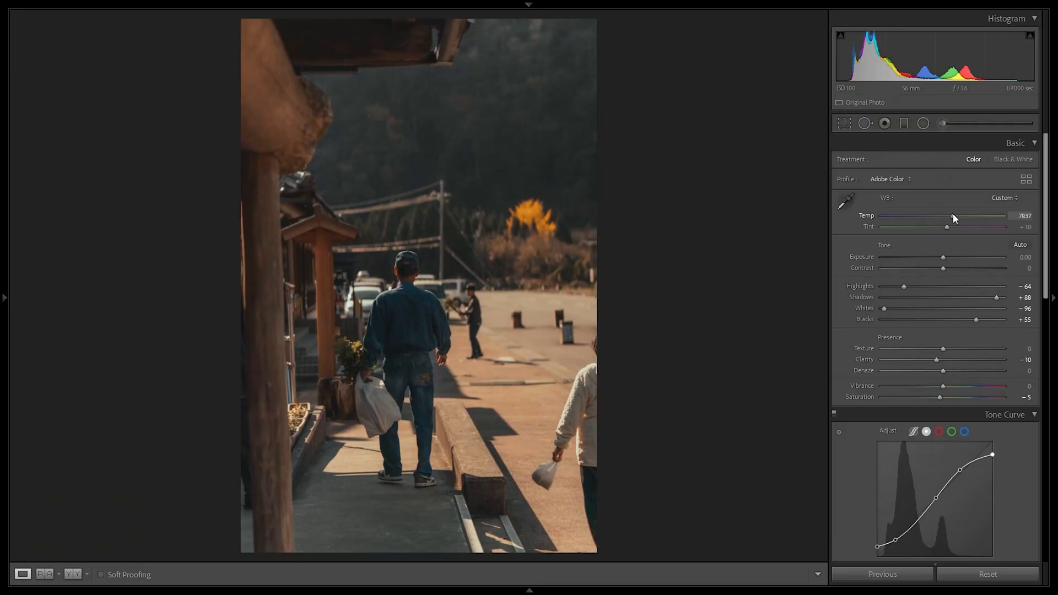
- Warm the white balance to Temp 9313 and Tint -25, and set the Calibration shadows tint to -34
drag(953, 215, 962, 217)
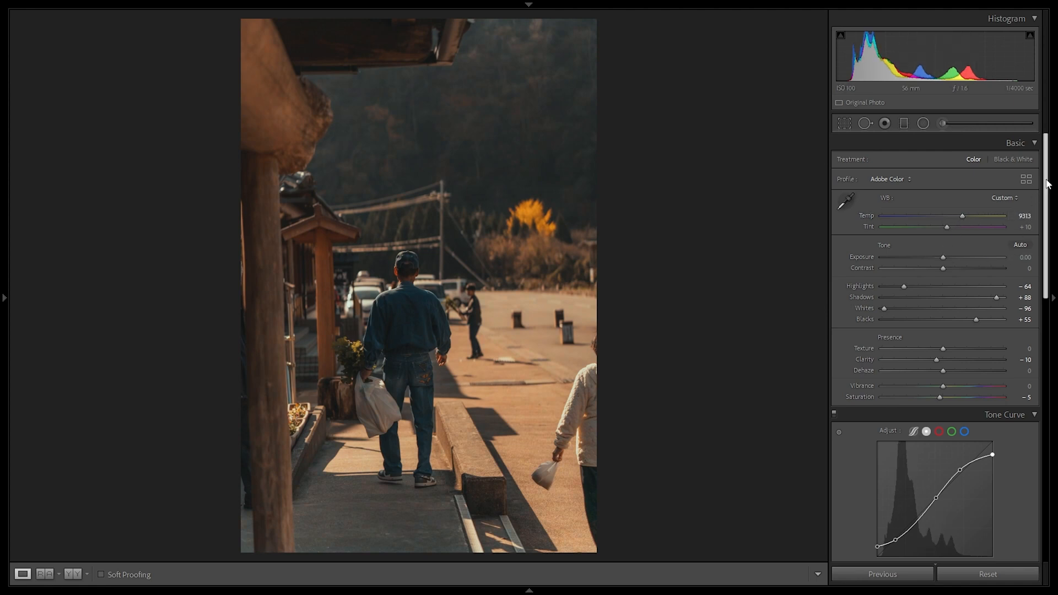
drag(948, 227, 934, 227)
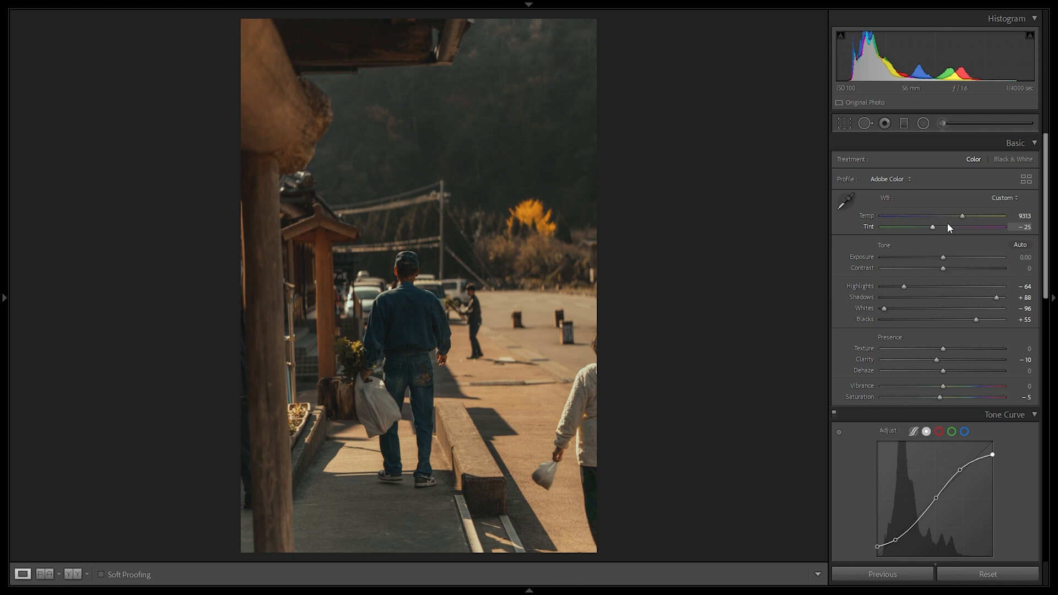
scroll(1045, 146, down, 10)
scroll(1022, 330, down, 5)
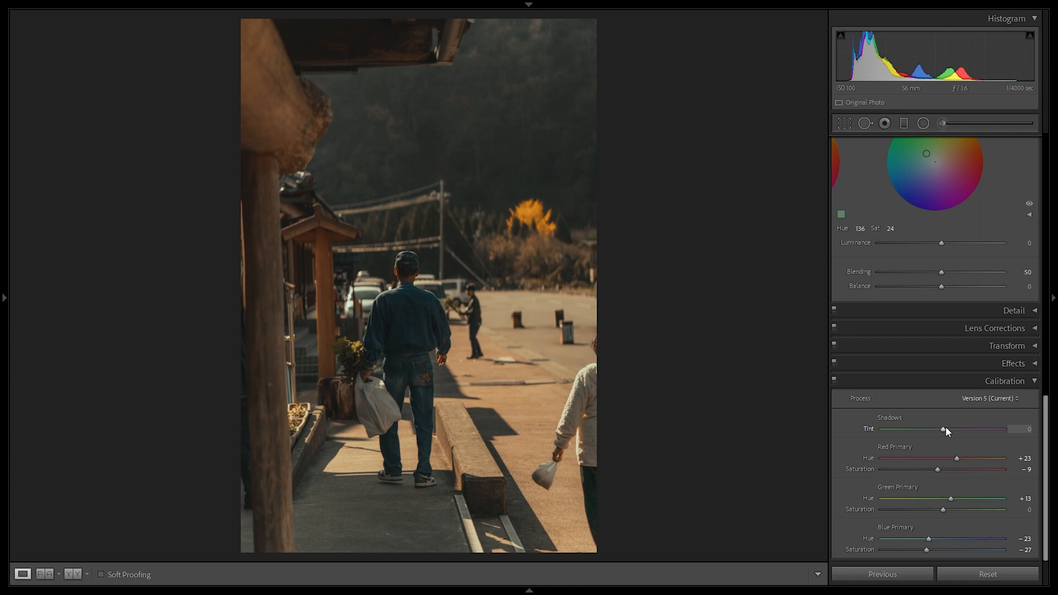
drag(935, 429, 922, 428)
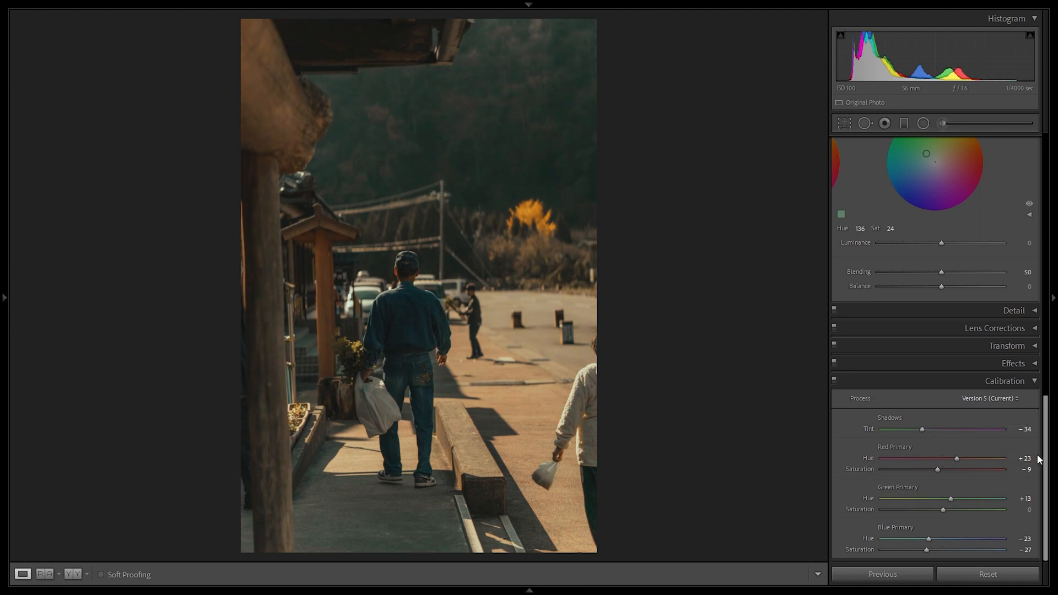
- Show the photo before and after side by side and raise the white balance temperature to 9856
scroll(893, 375, up, 15)
key(y)
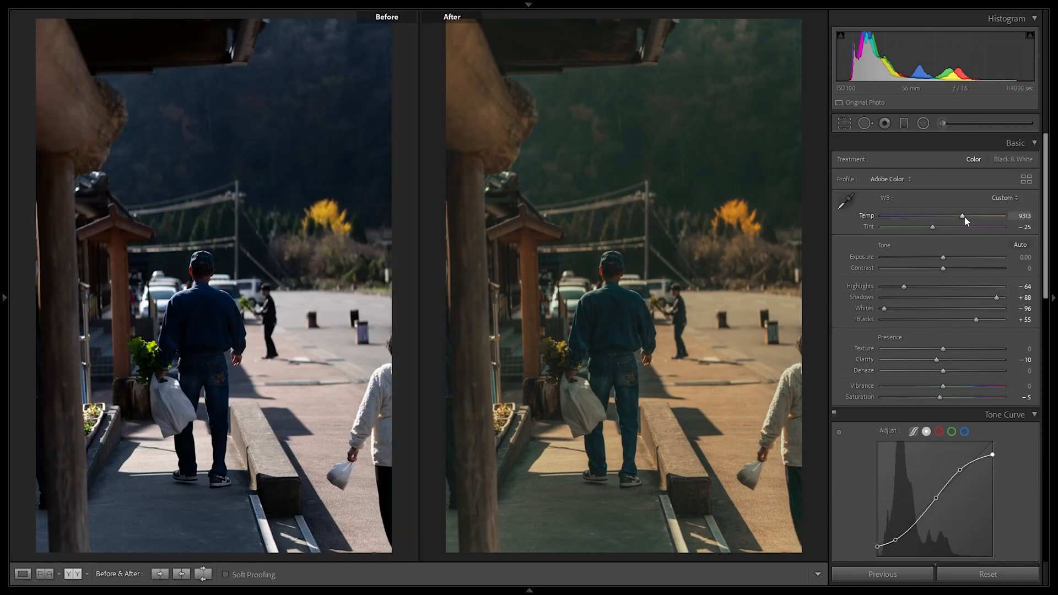
drag(964, 212, 966, 214)
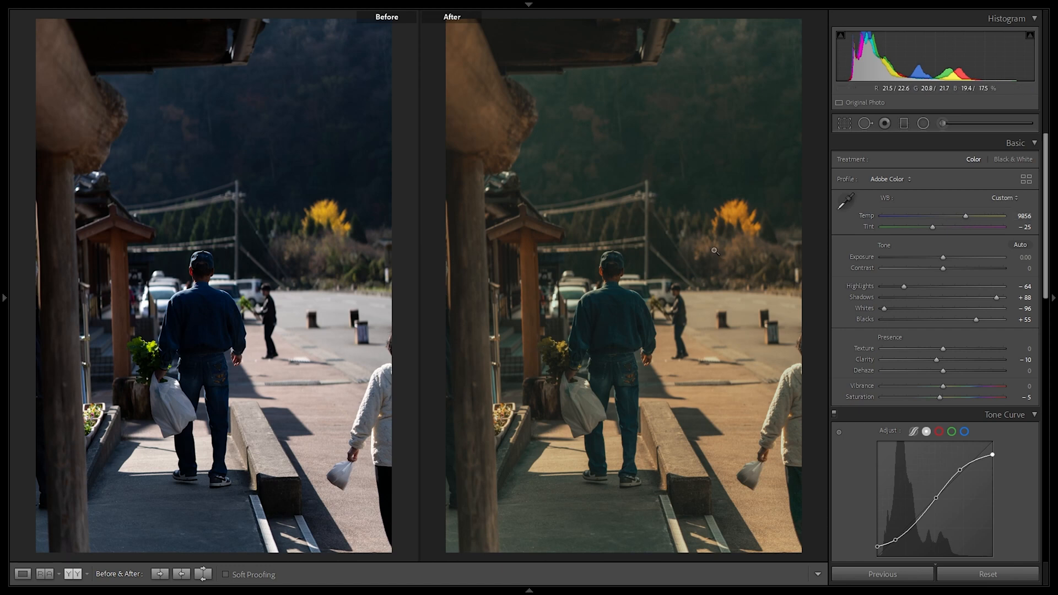
- Go to the photo of the person in the yellow beanie in single-photo view and apply the saved user preset
key(Right)
key(y)
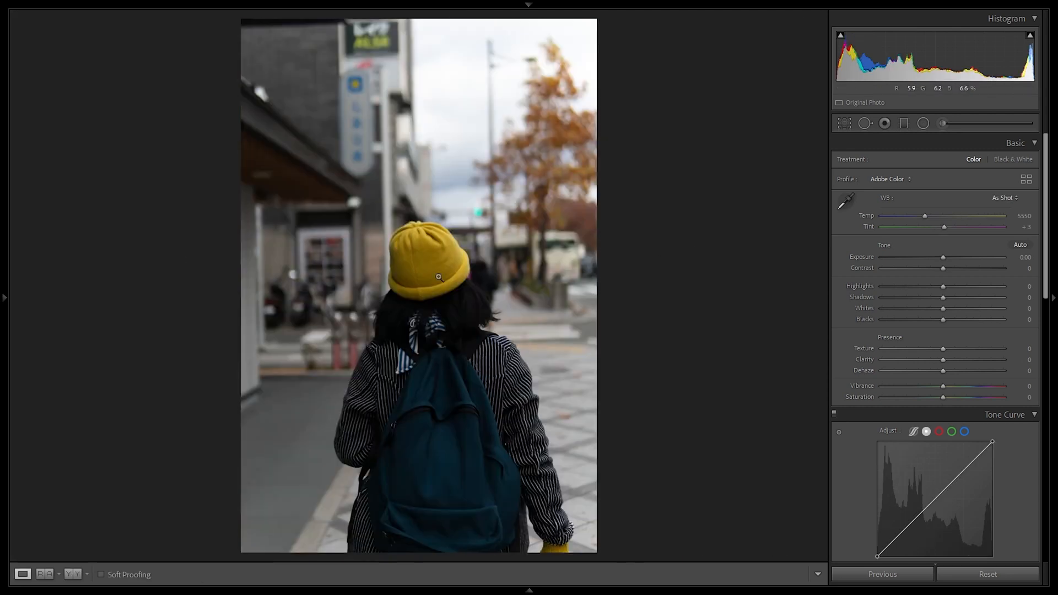
click(2, 292)
click(66, 337)
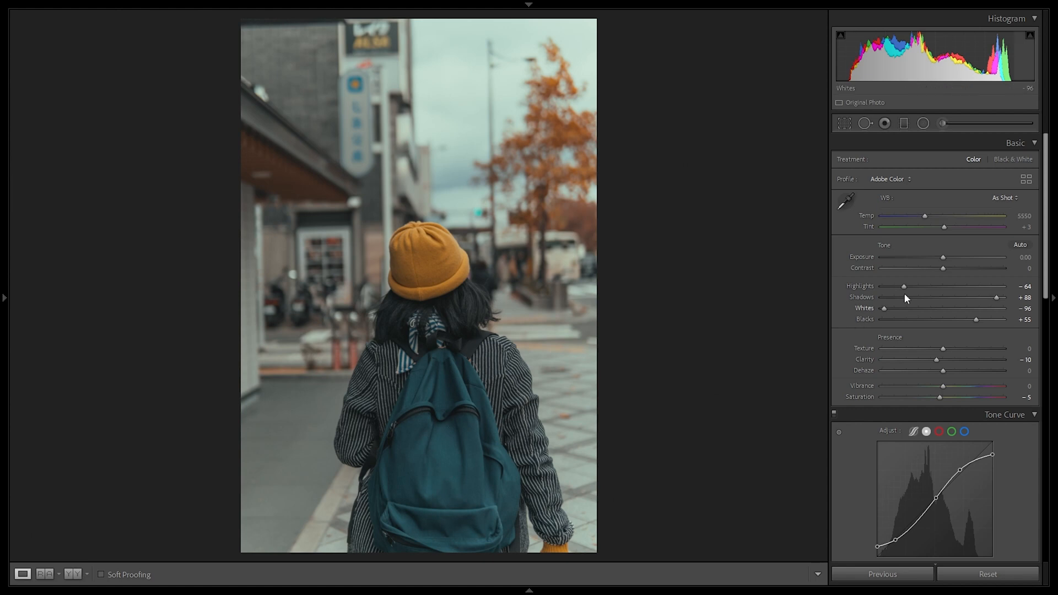
- Set the yellow beanie photo's white balance to Temp 8589 and Tint -26, Exposure to -0.20 and Contrast to +6
mouse_move(936, 217)
mouse_down()
mouse_move(963, 214)
mouse_move(930, 226)
mouse_move(955, 217)
mouse_up()
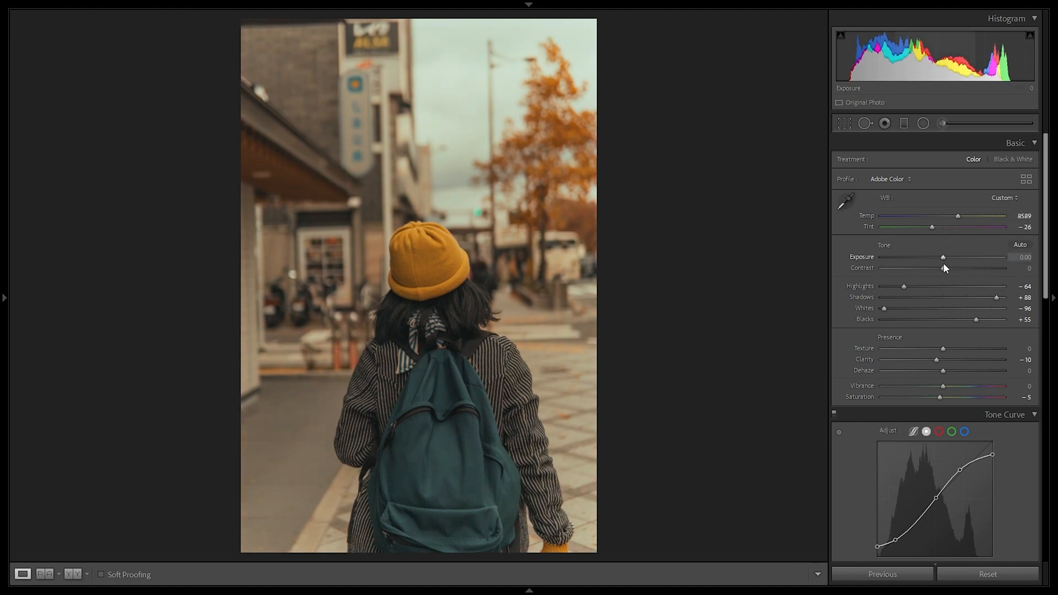
drag(943, 258, 945, 269)
drag(958, 216, 963, 216)
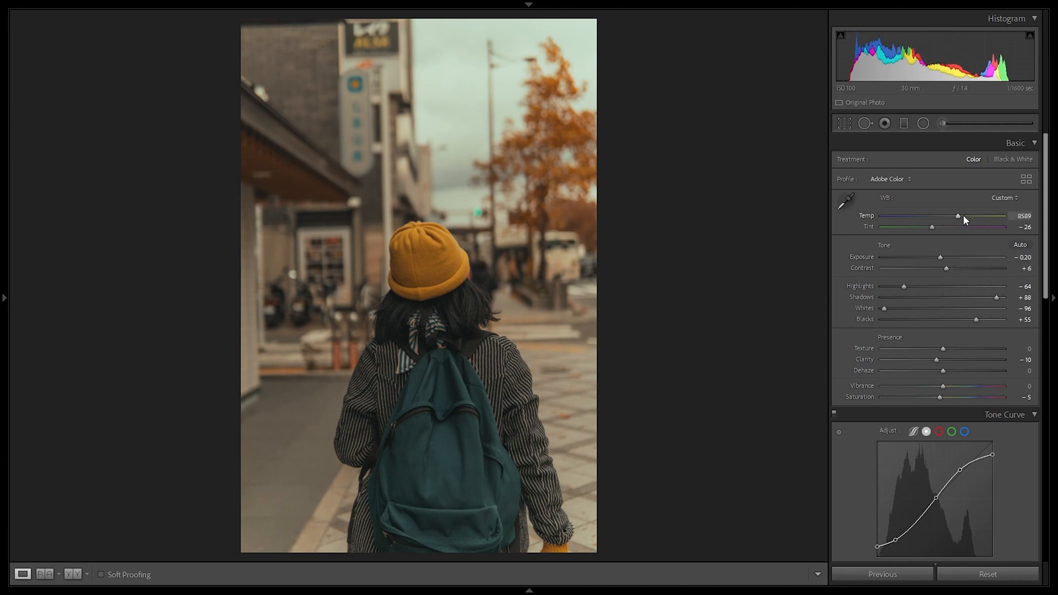
- Go to the photo of the woman in the black jacket beside the train and apply the saved user preset
key(Right)
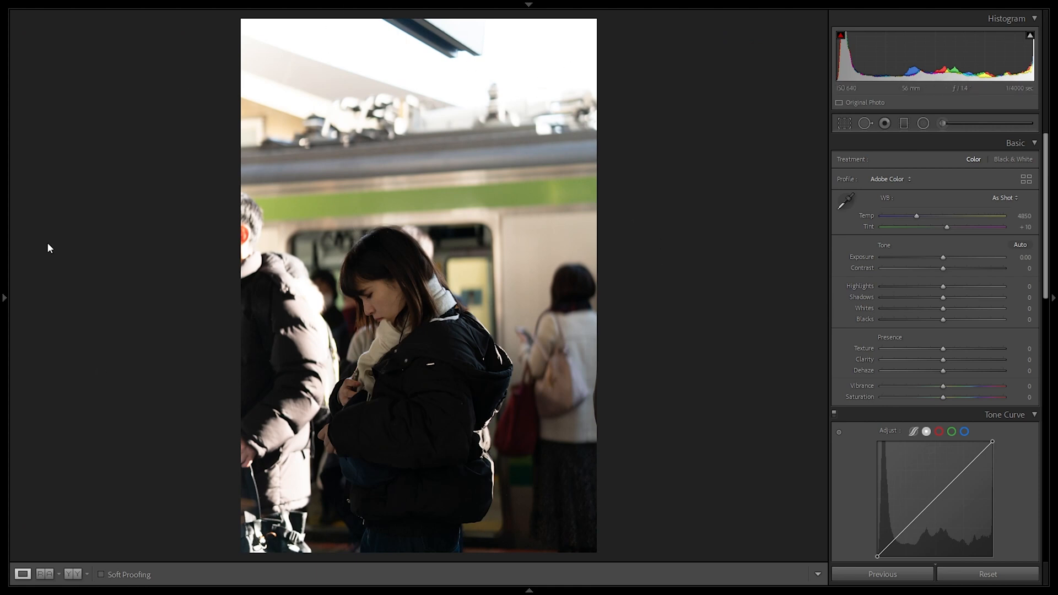
mouse_move(4, 298)
click(61, 338)
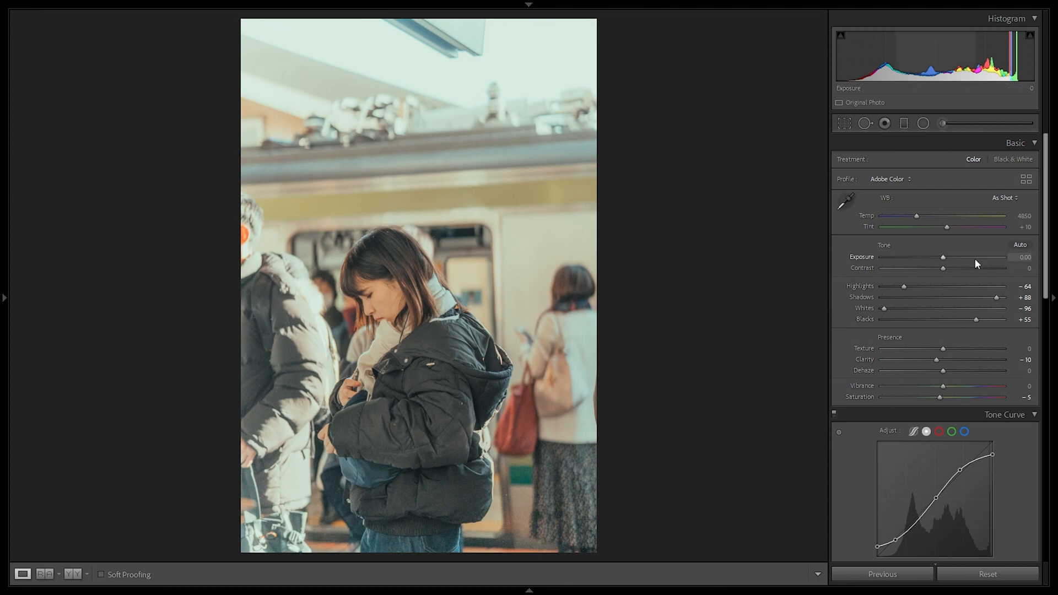
- Set Exposure -0.79, Contrast +24, Temp 7475 and Tint -45 on the train platform photo, comparing it with the original side by side
mouse_move(944, 260)
mouse_down()
mouse_move(957, 268)
mouse_move(938, 258)
mouse_up()
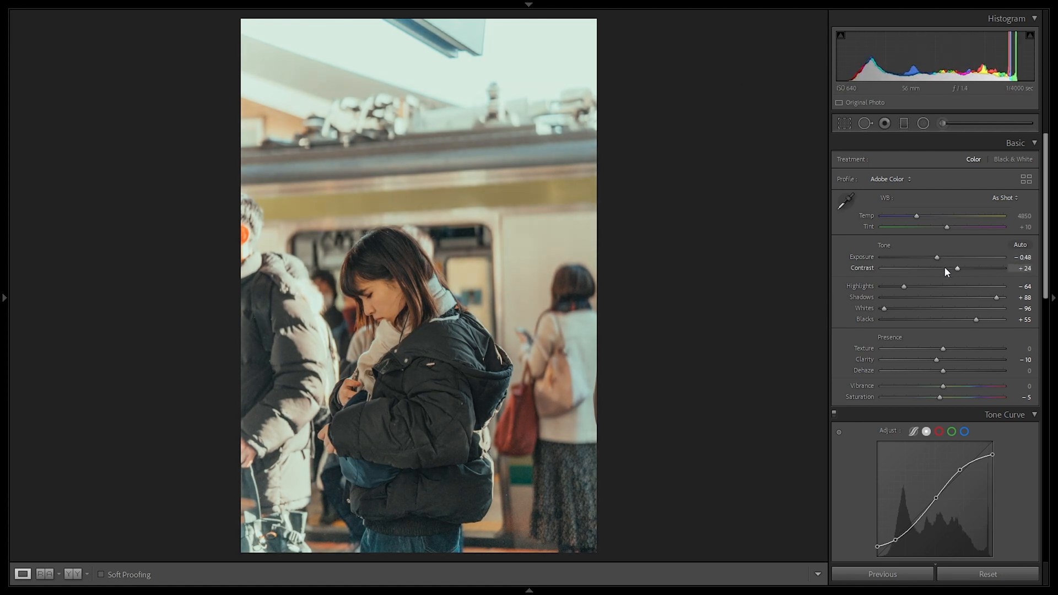
mouse_move(948, 216)
mouse_down()
mouse_move(924, 229)
mouse_move(949, 215)
mouse_up()
key(y)
drag(938, 256, 934, 257)
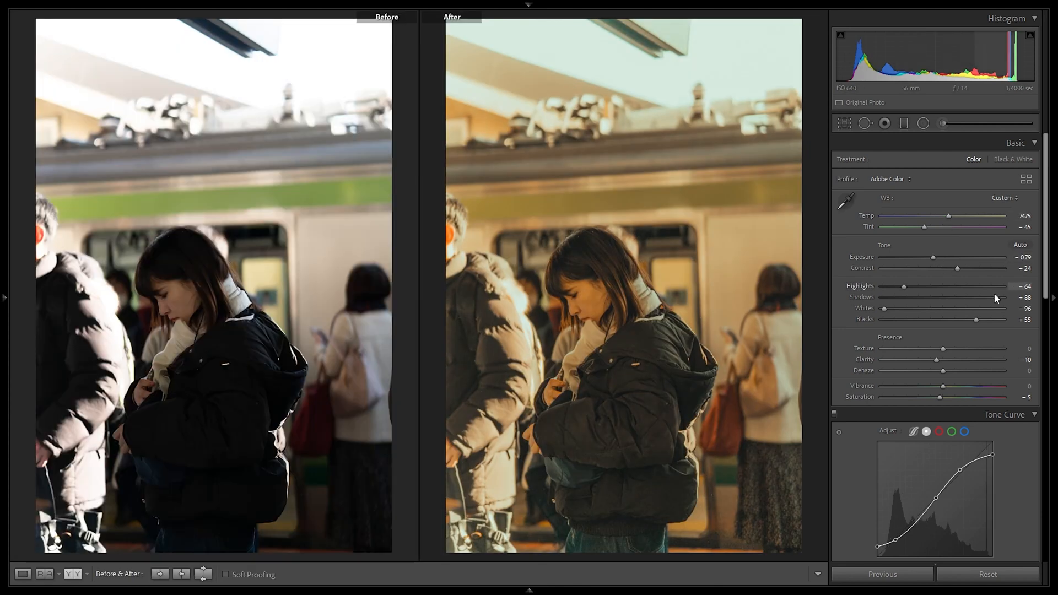
key(y)
- Go to the station crowd photo, apply the saved user preset, and compare the face of the man in glasses before and after
key(Right)
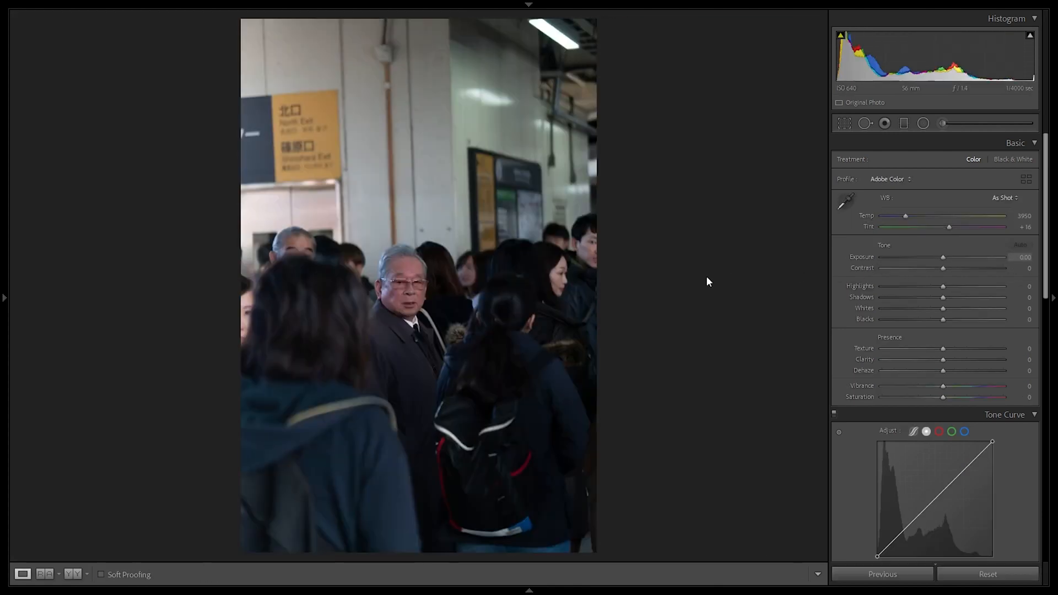
key(Left)
key(Right)
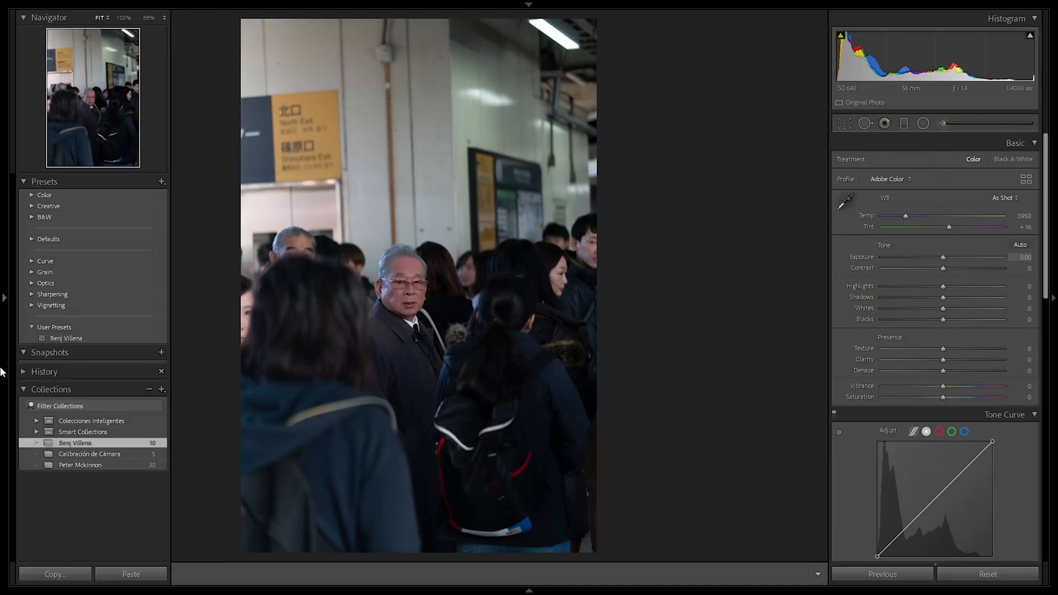
click(66, 338)
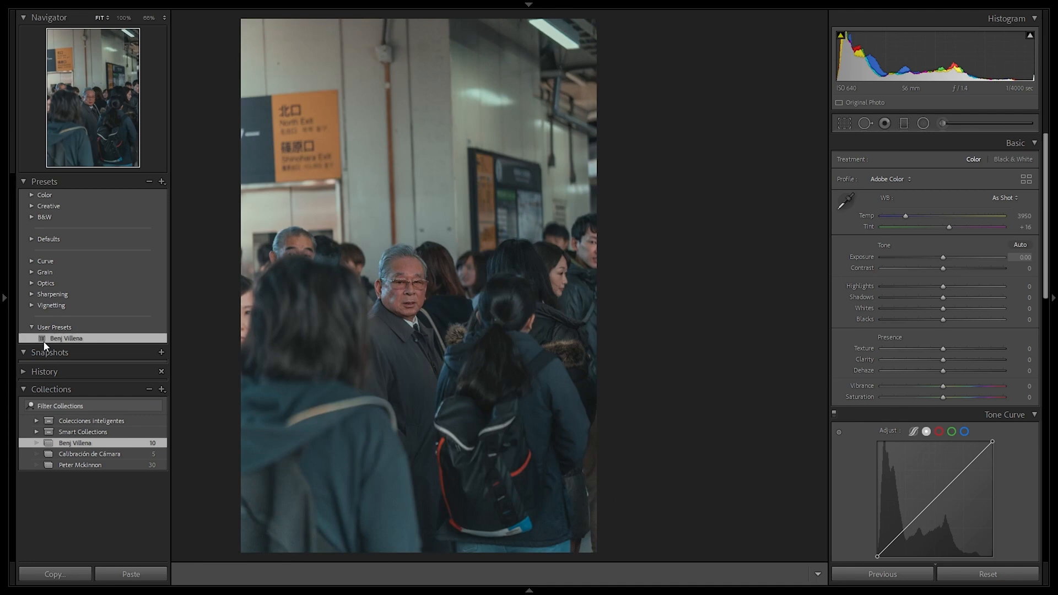
click(527, 378)
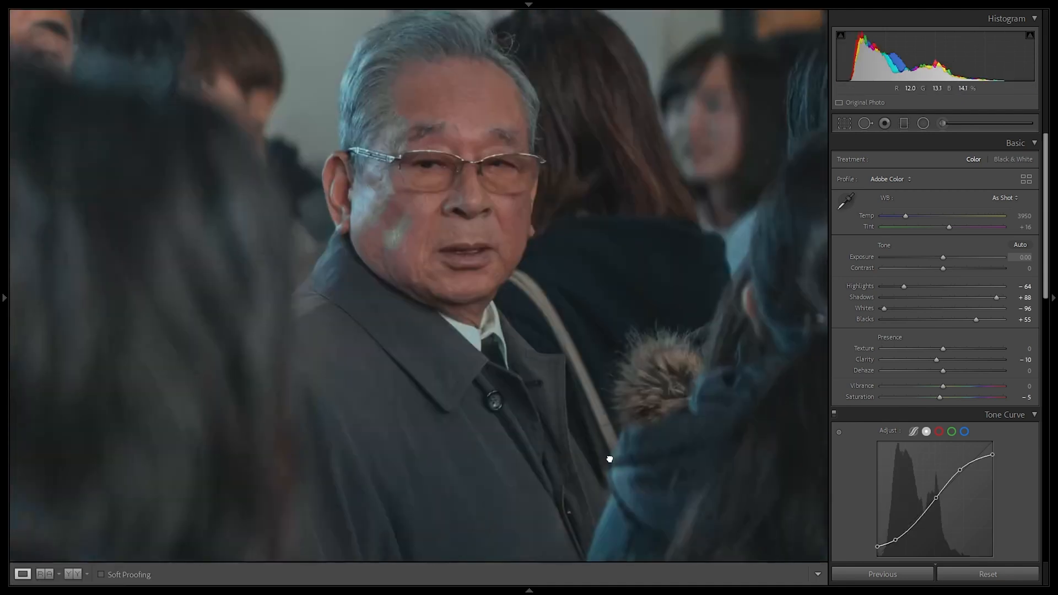
key(y)
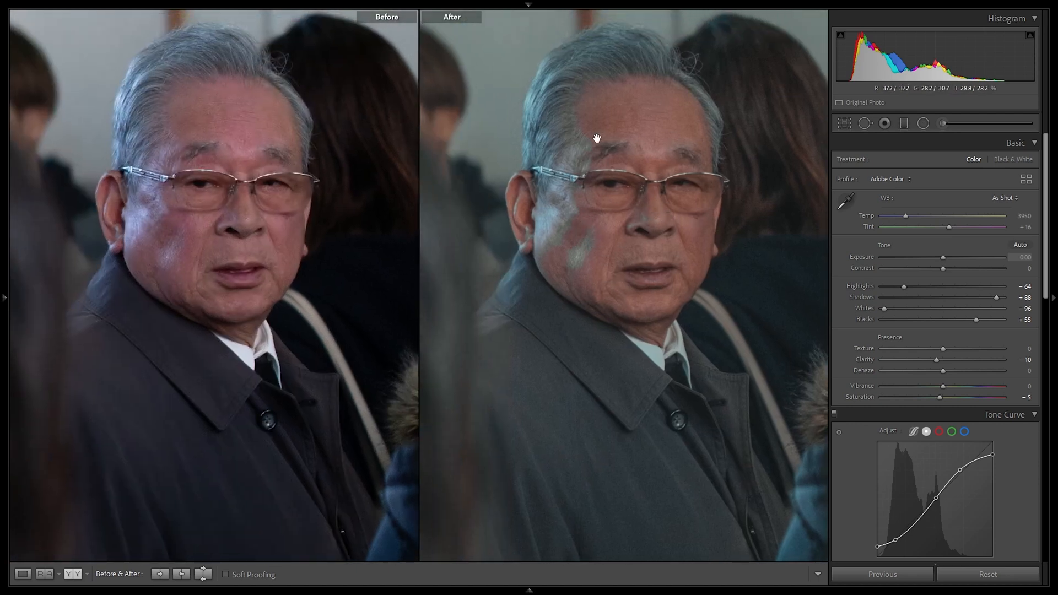
key(y)
click(711, 237)
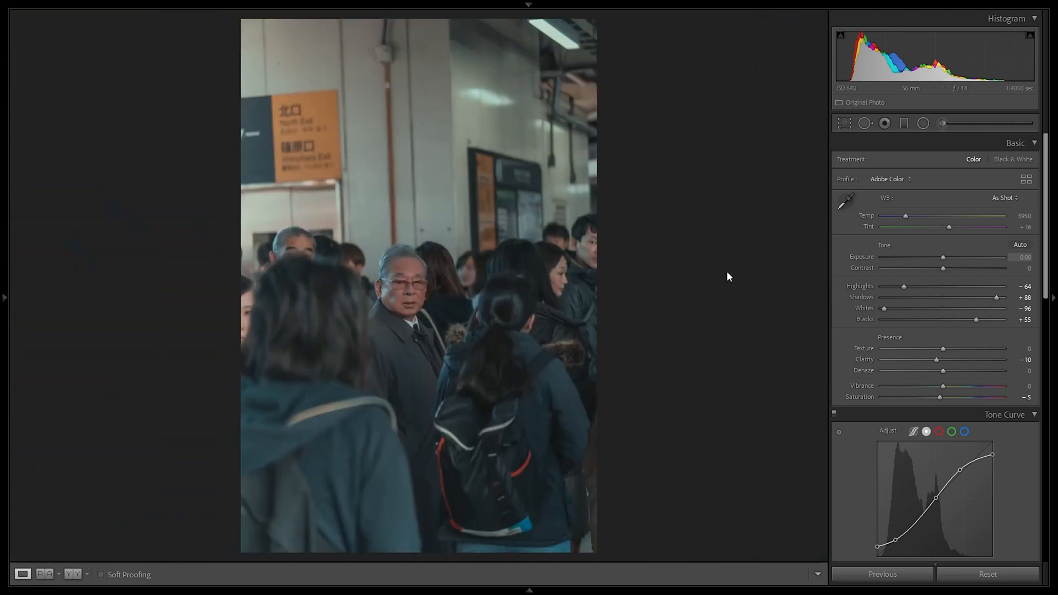
- Set Temp 5032, Tint -25 and Contrast +15 on the crowd photo, and crop it to 21 x 9 around the man in glasses
mouse_move(921, 216)
mouse_down()
mouse_move(940, 213)
mouse_move(927, 216)
mouse_move(944, 228)
mouse_move(933, 229)
mouse_up()
drag(945, 270, 956, 263)
key(y)
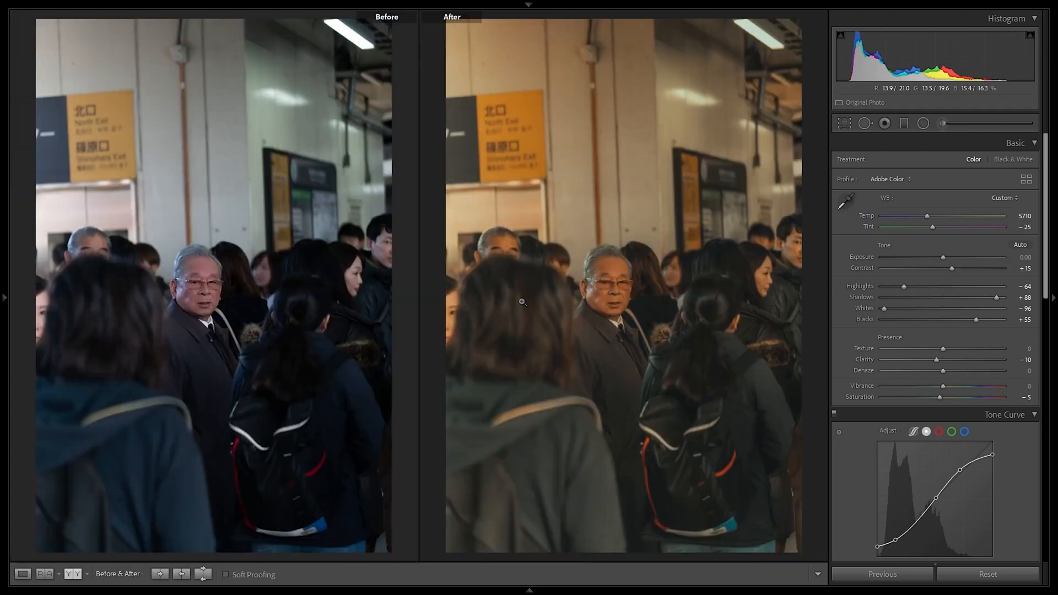
key(y)
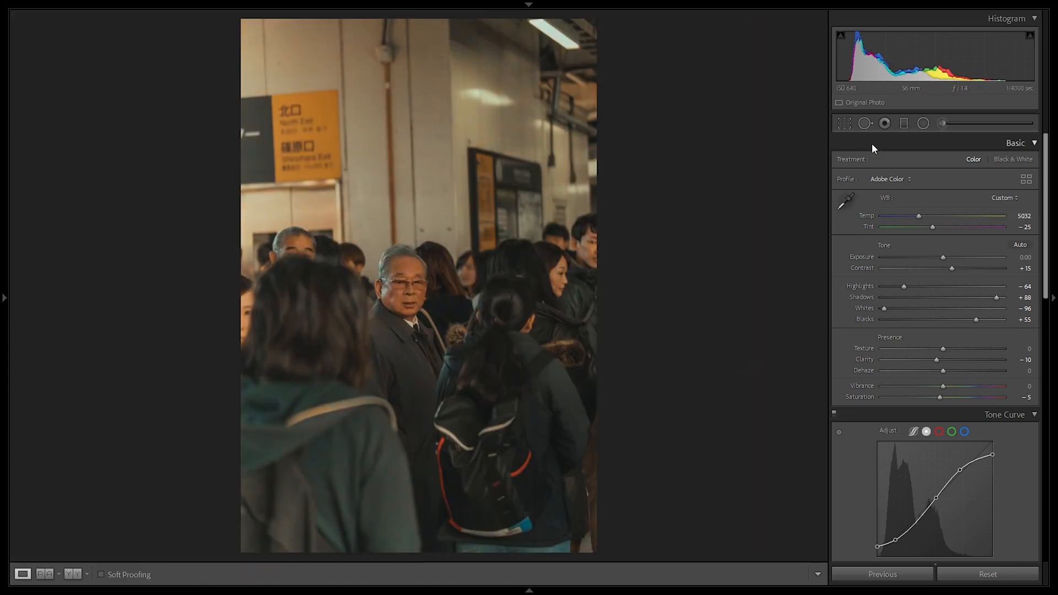
click(847, 125)
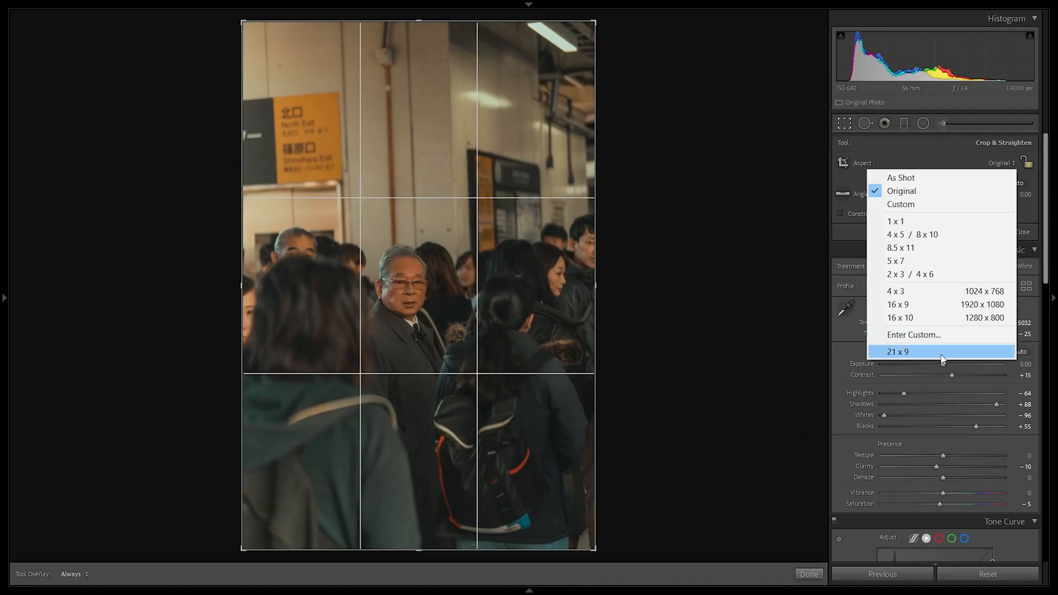
click(944, 355)
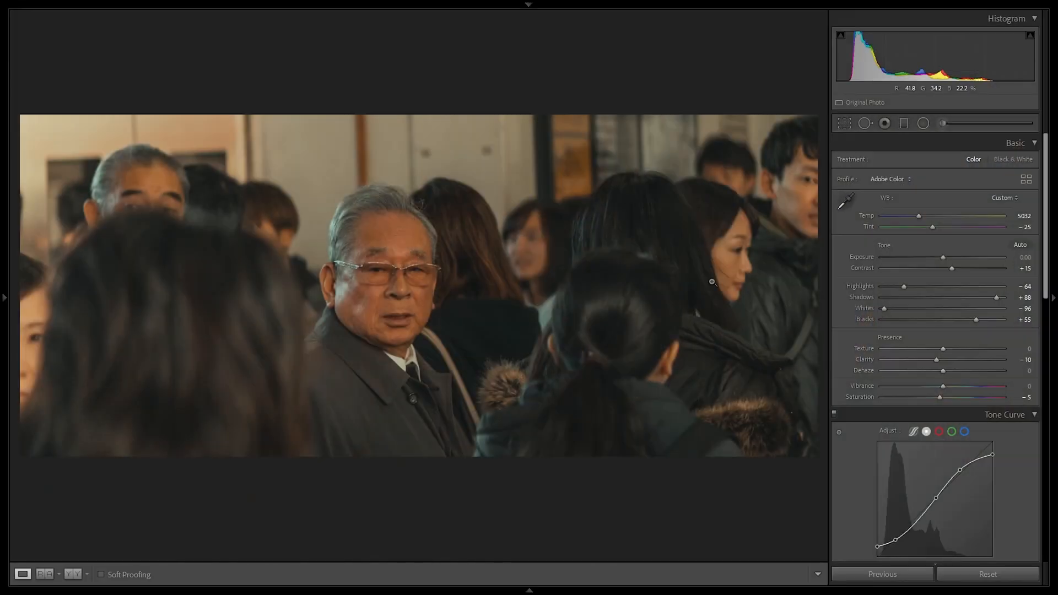
- Go to the kitchen photo of the two cooks, apply the saved user preset, and show before and after side by side
key(Right)
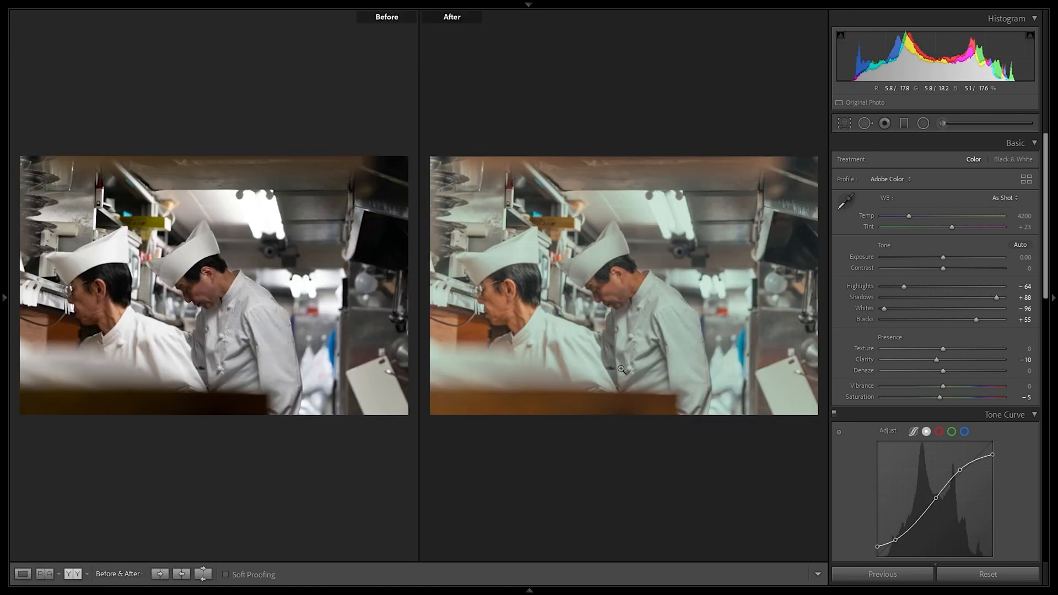
- Examine the ceiling lights, the cook's face and the white uniforms up close in the before and after comparison
click(621, 207)
drag(669, 295, 647, 220)
drag(733, 264, 723, 243)
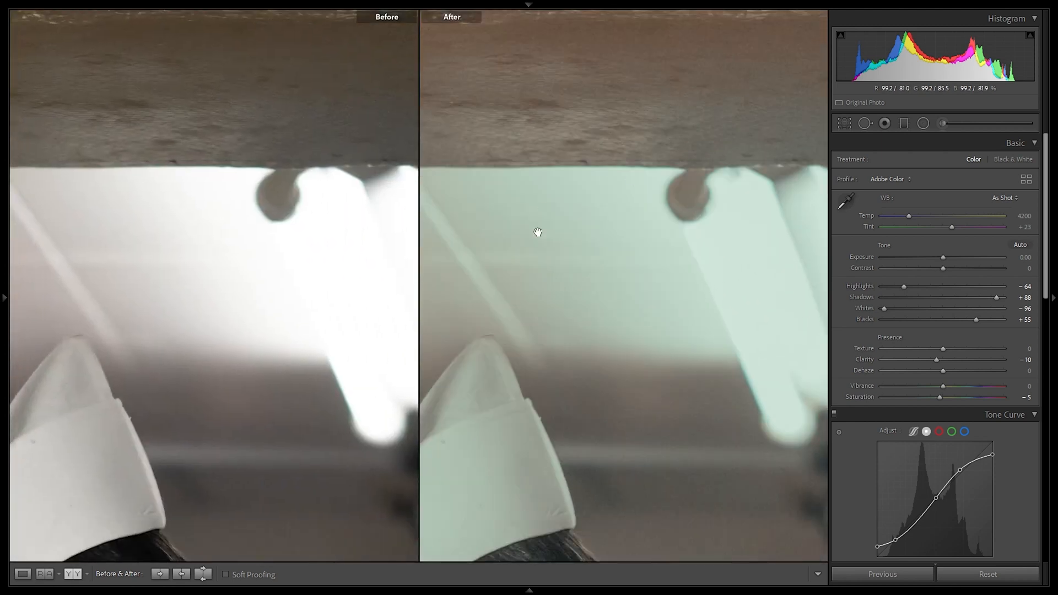
drag(655, 346, 562, 238)
click(562, 239)
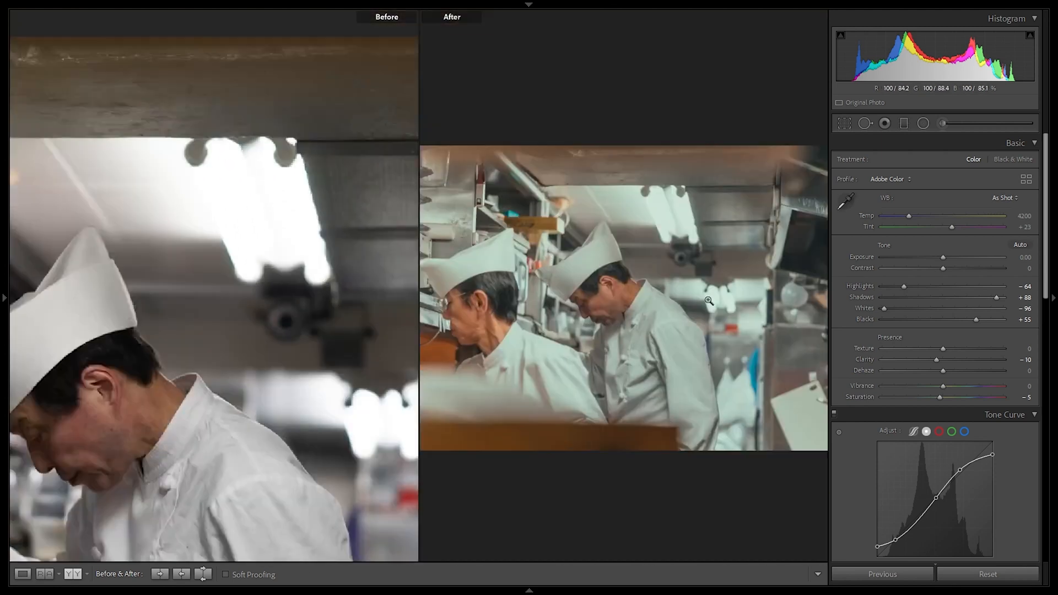
click(504, 307)
drag(605, 286, 149, 277)
drag(796, 208, 752, 276)
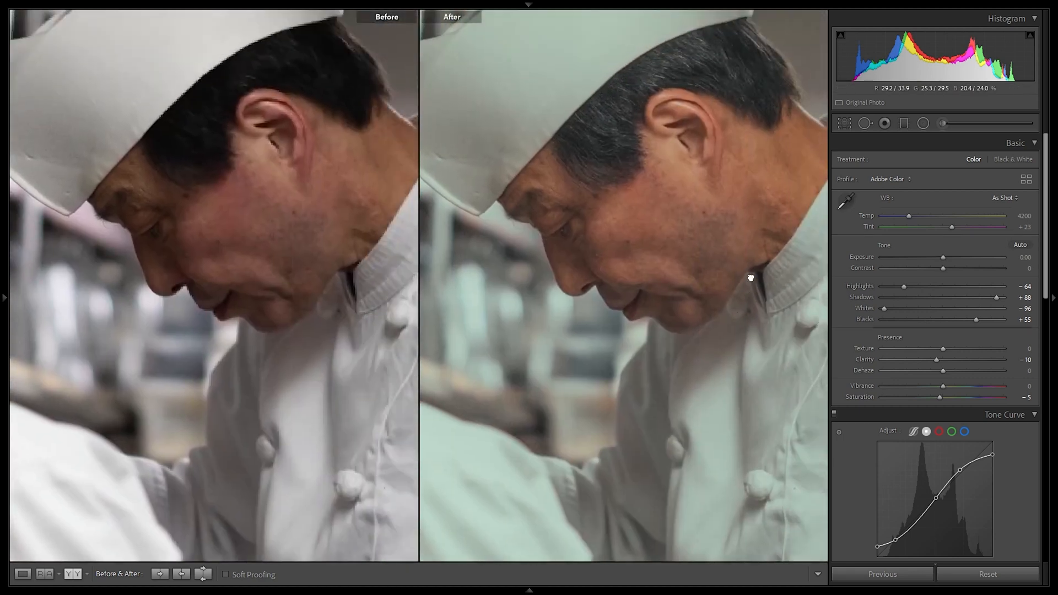
click(707, 196)
click(729, 311)
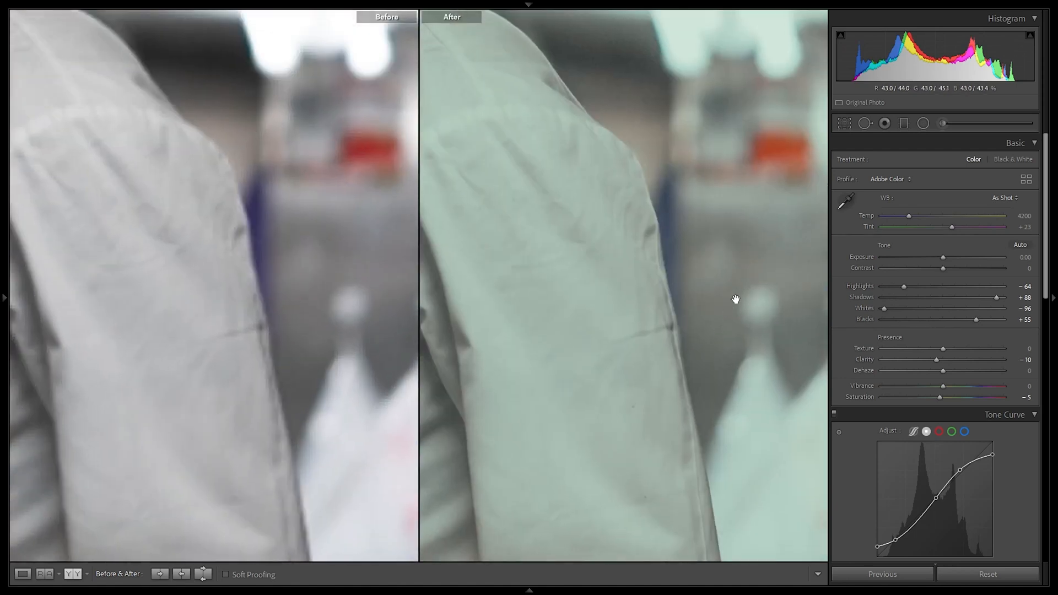
drag(729, 310, 668, 300)
click(613, 286)
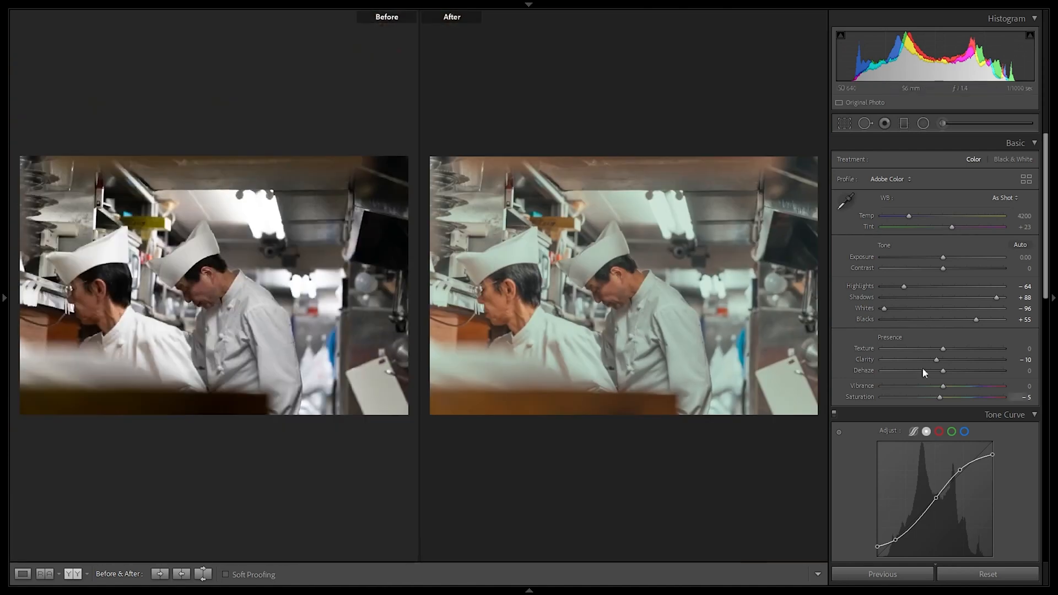
key(y)
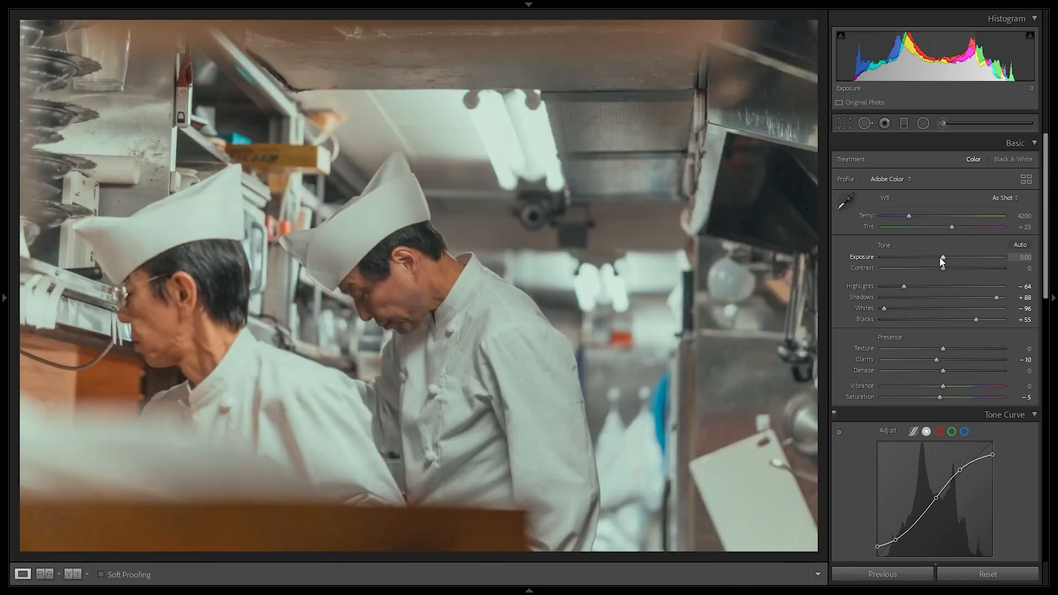
- Set Exposure -0.43, Contrast +4, Temp 5077 and Tint -3 on the kitchen photo, and compare it with the original
drag(943, 260, 938, 262)
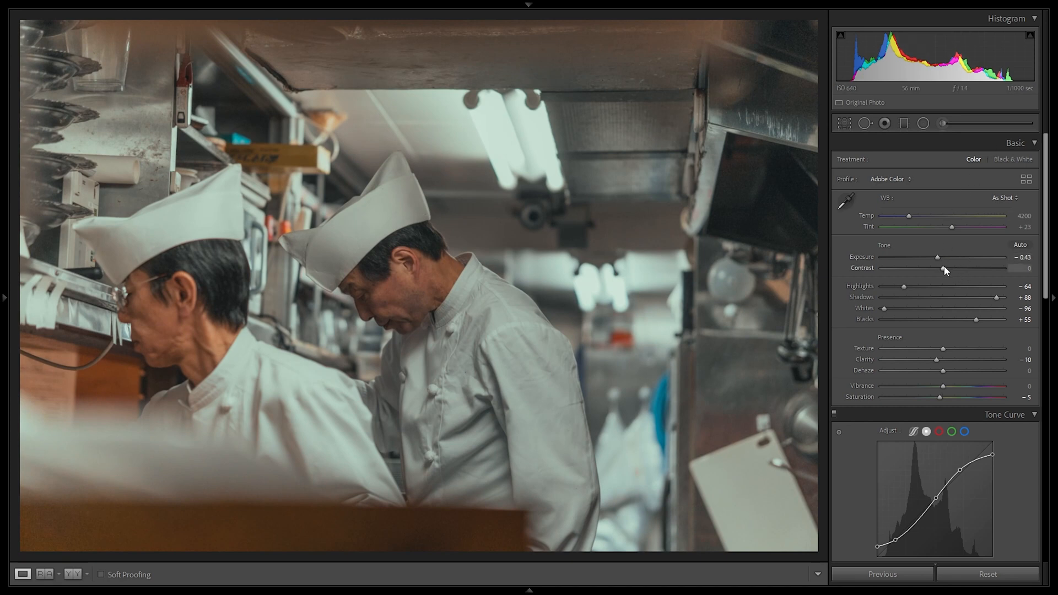
drag(944, 267, 952, 268)
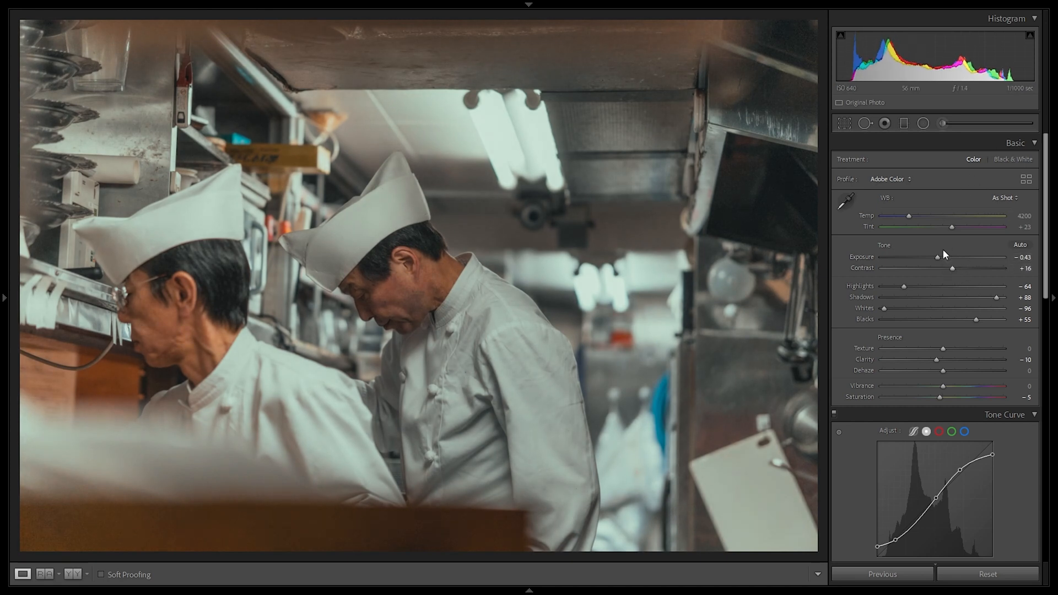
click(920, 216)
drag(921, 216, 914, 215)
click(936, 227)
click(922, 217)
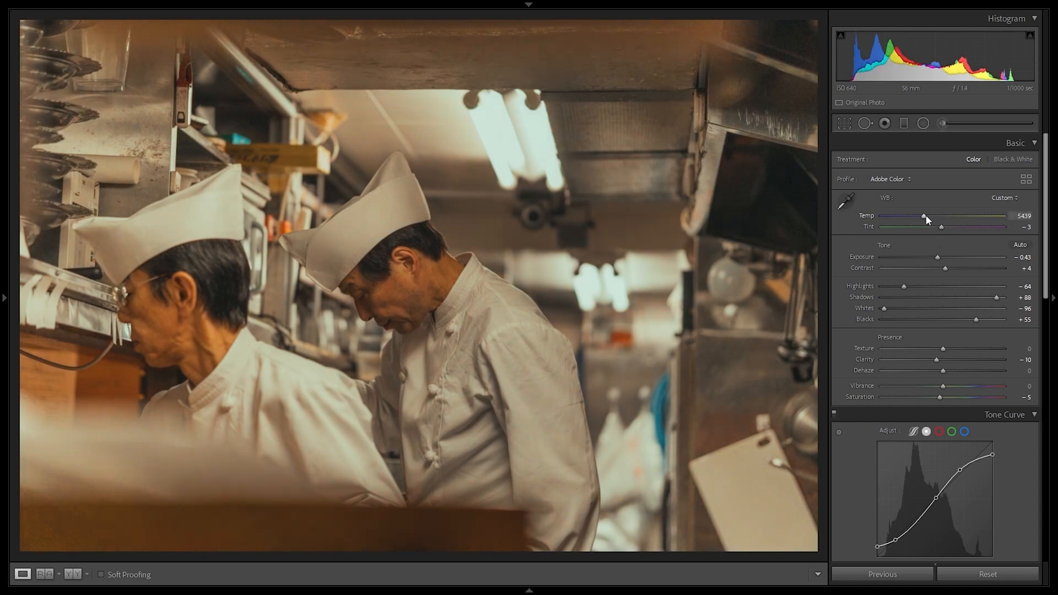
drag(924, 215, 921, 216)
key(y)
key(y)
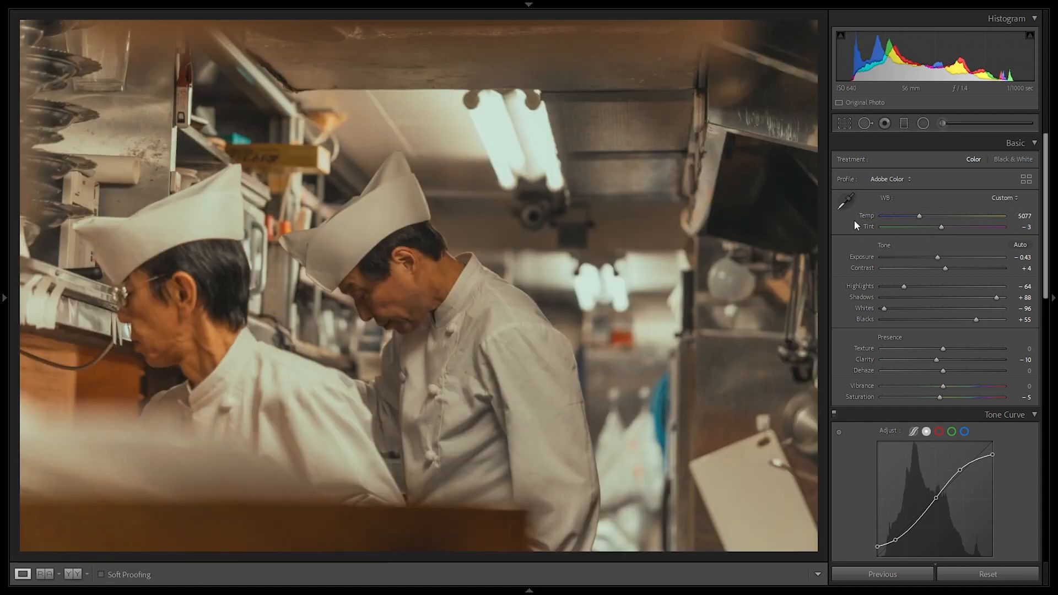
- Go to the photo of the seated train passengers and apply the saved user preset
key(Right)
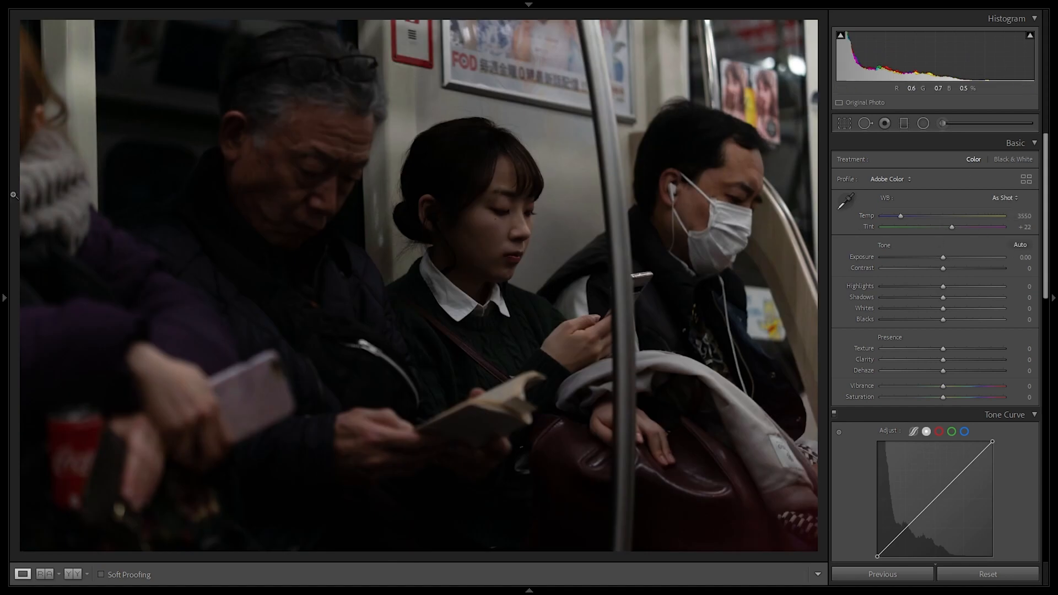
mouse_move(1, 199)
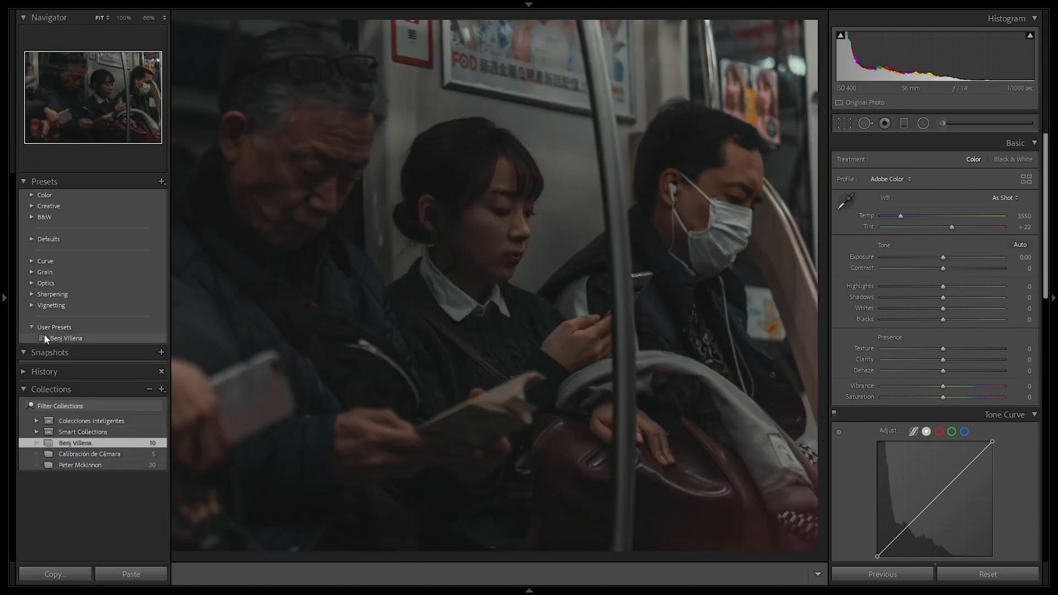
click(45, 336)
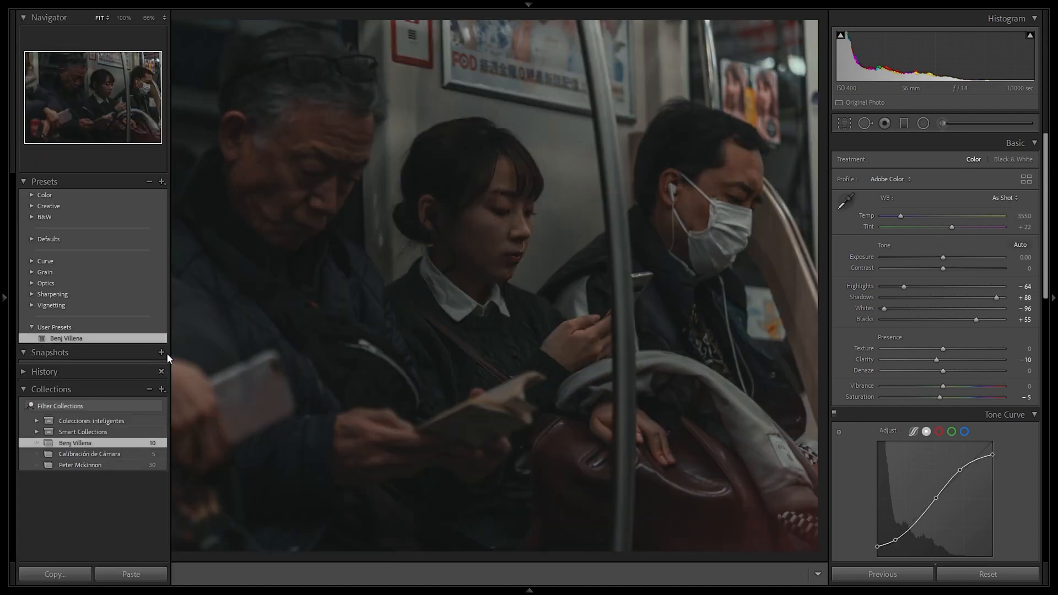
- Raise the train passengers photo's Exposure to +0.97, warm Temp to 4308, and show the photo before and after
drag(944, 258, 955, 267)
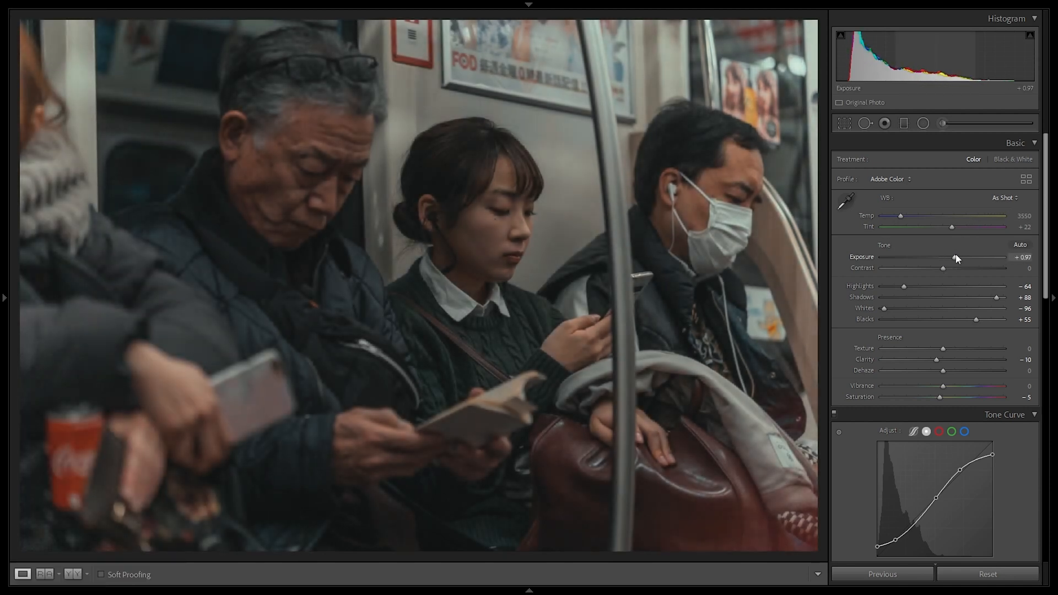
click(909, 214)
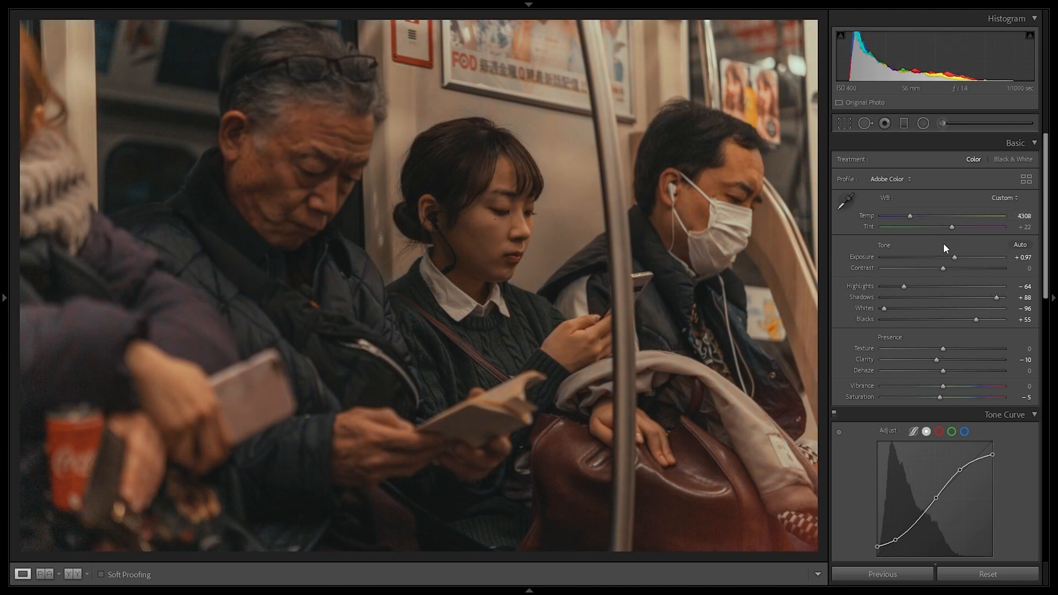
key(y)
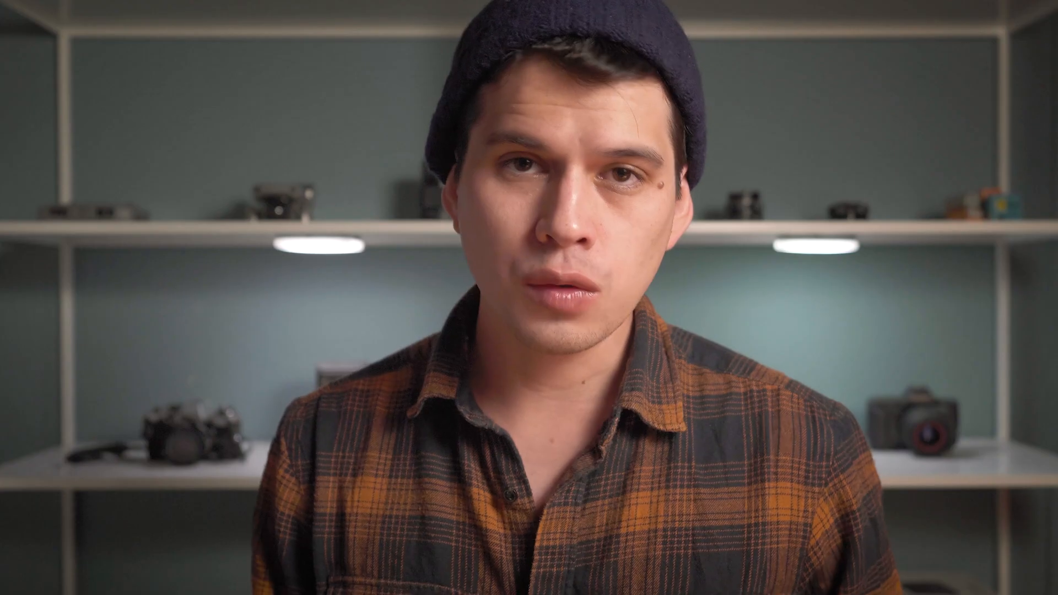